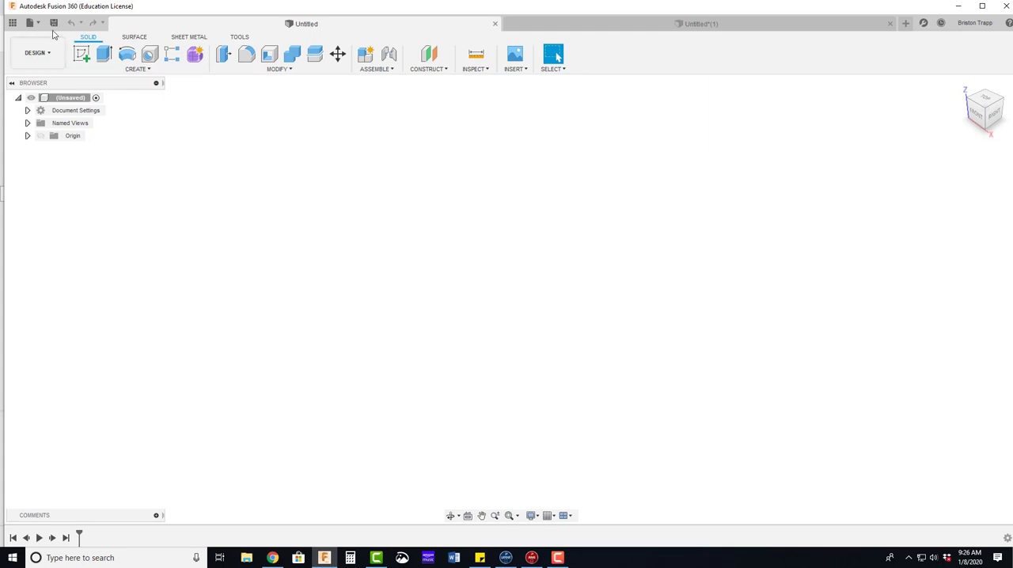
# Step: Save the design under the name "Linkage Widget YT BJT" in its current location
pyautogui.click(53, 23)
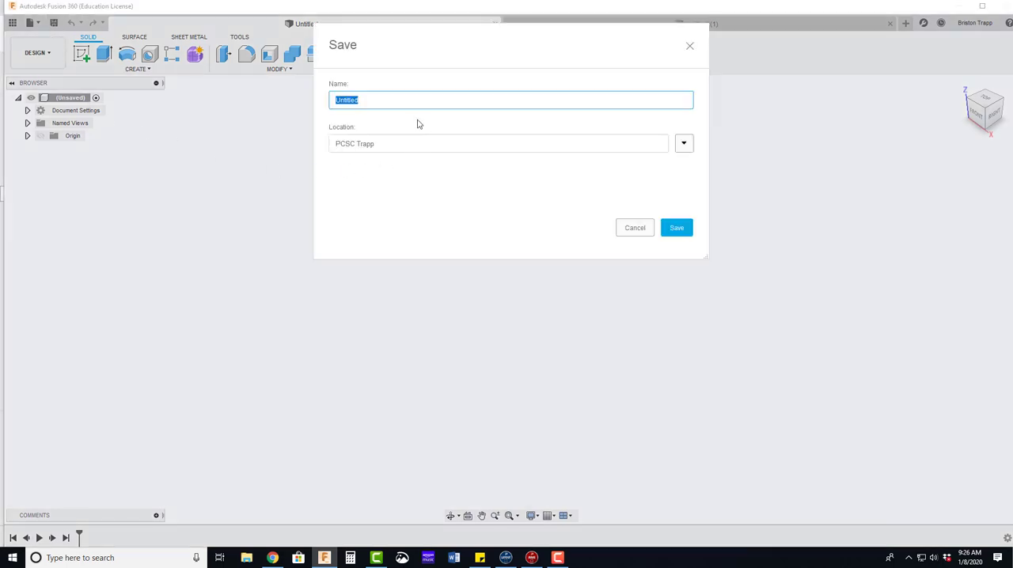
pyautogui.write('U')
pyautogui.click(678, 229)
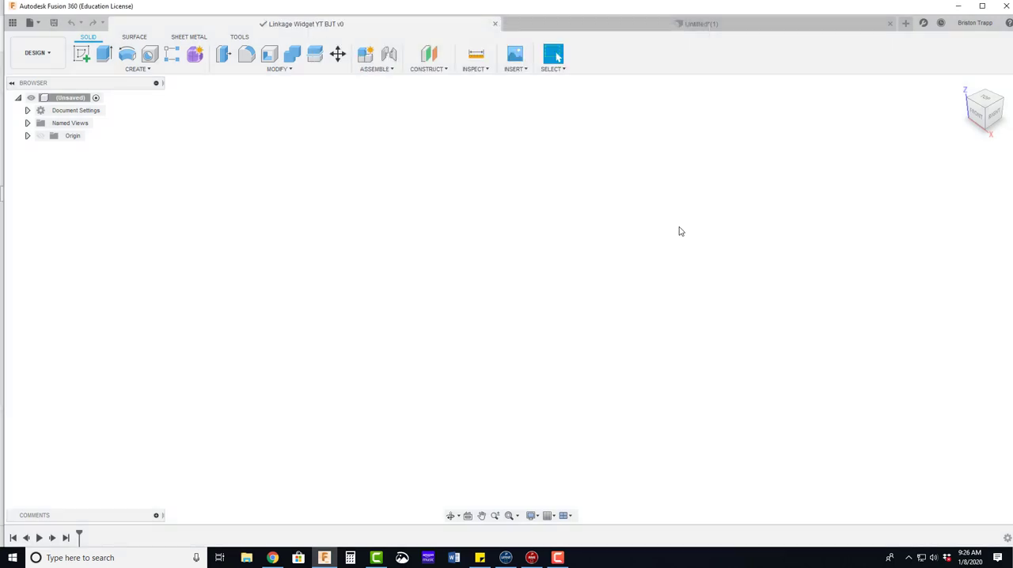
# Step: Create a new empty, activated component named "Linkage"
pyautogui.click(365, 57)
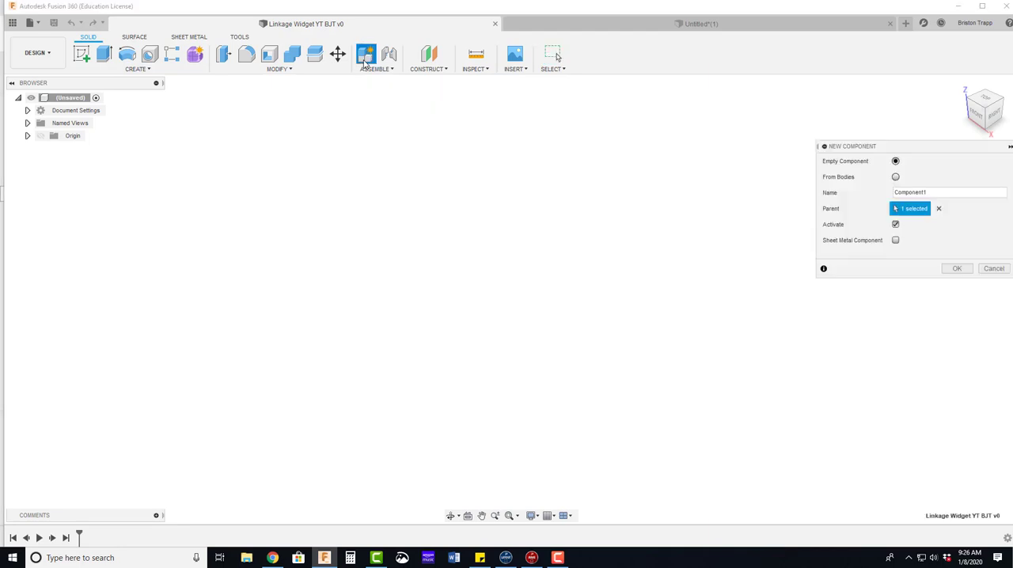
pyautogui.moveTo(934, 194); pyautogui.dragTo(847, 198)
pyautogui.write('Linkage')
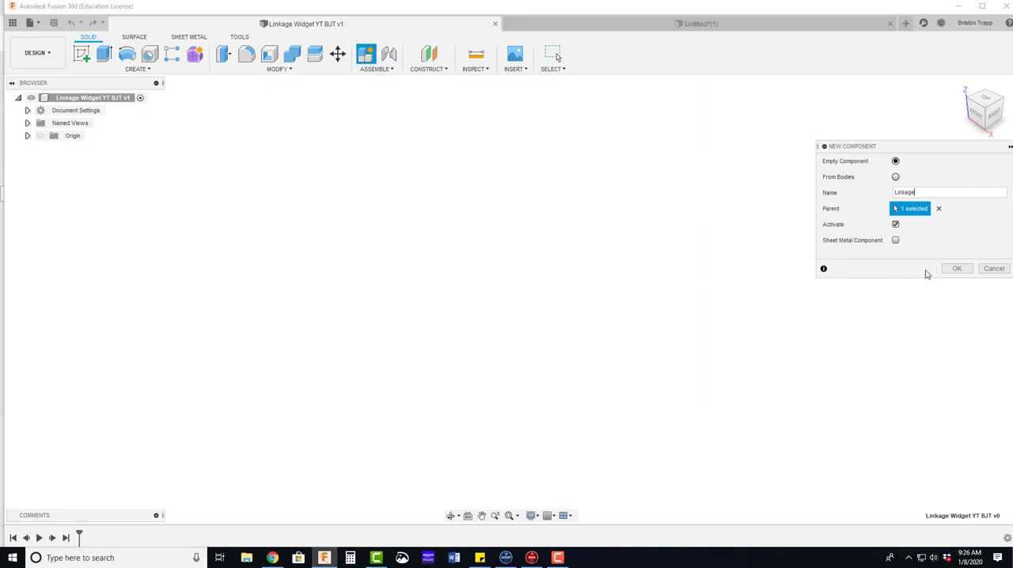
pyautogui.click(955, 268)
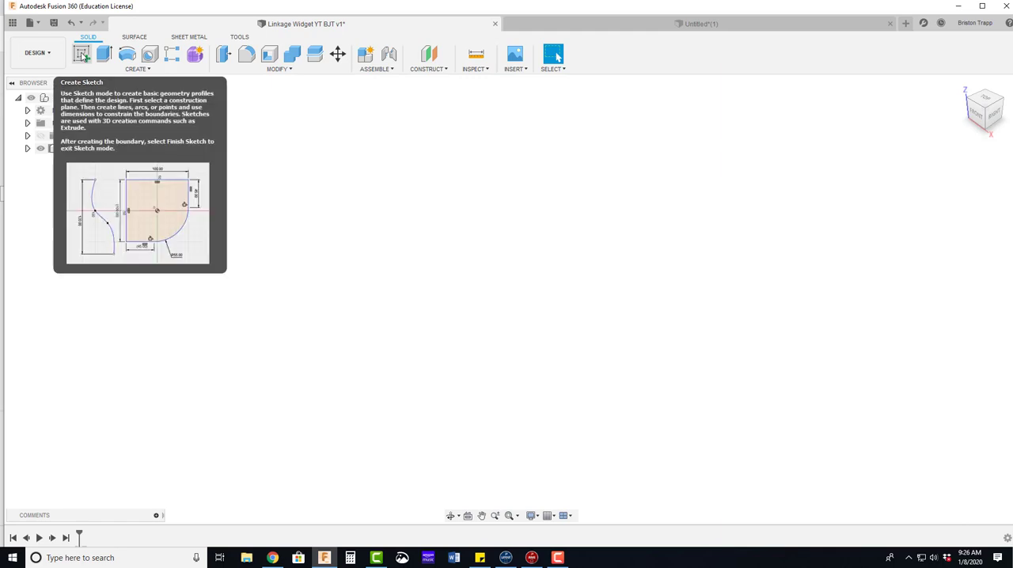
# Step: Start a sketch on the horizontal XY plane and draw a 0.88 in diameter circle centred on the origin
pyautogui.click(82, 55)
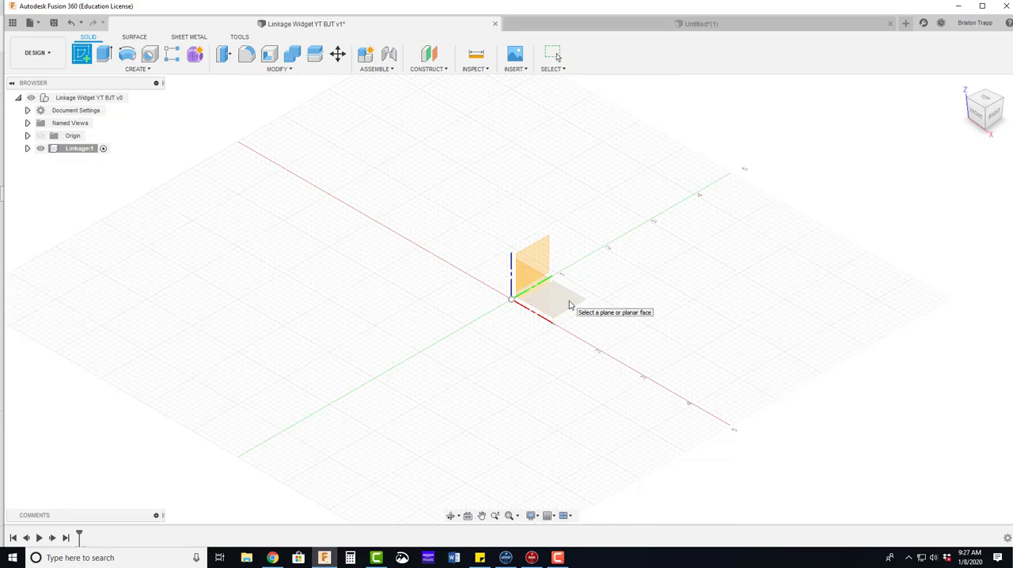
pyautogui.click(568, 304)
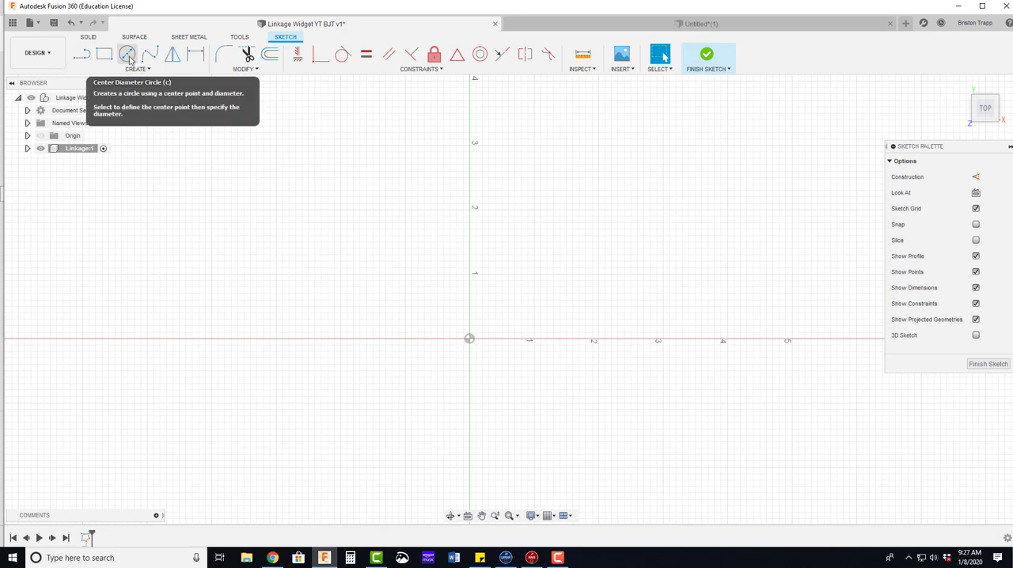
pyautogui.click(129, 57)
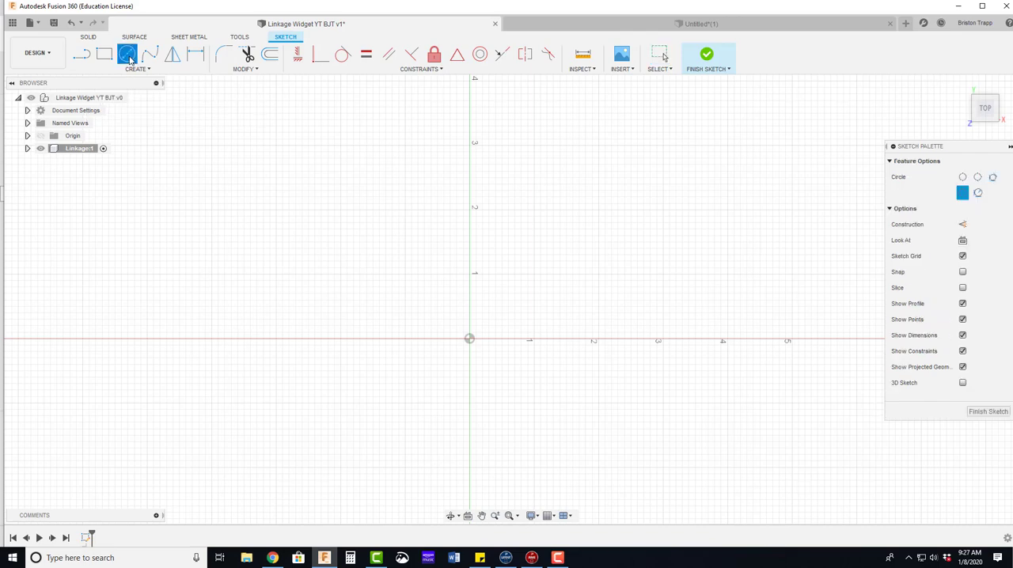
pyautogui.click(469, 339)
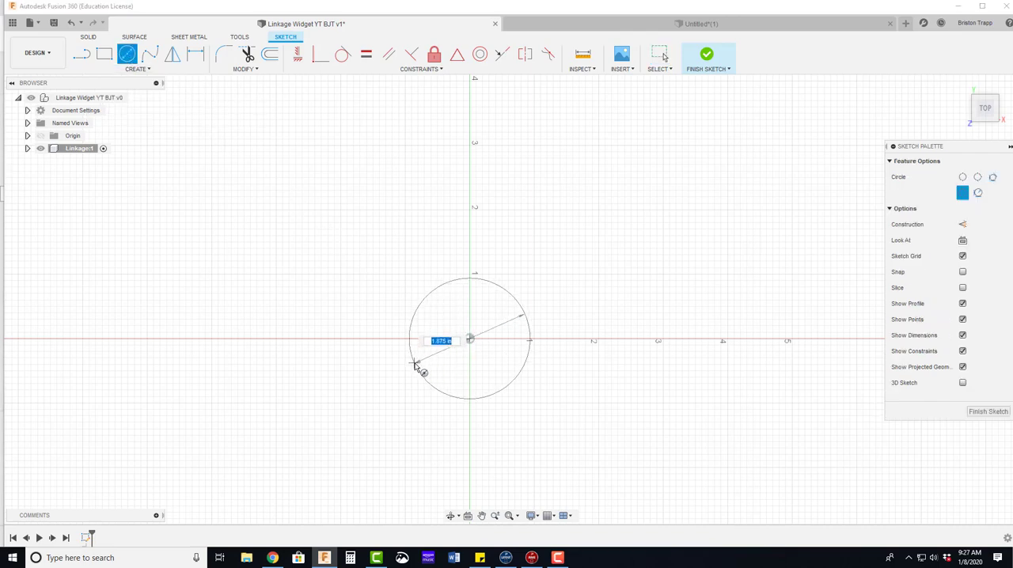
pyautogui.press('BackSpace')
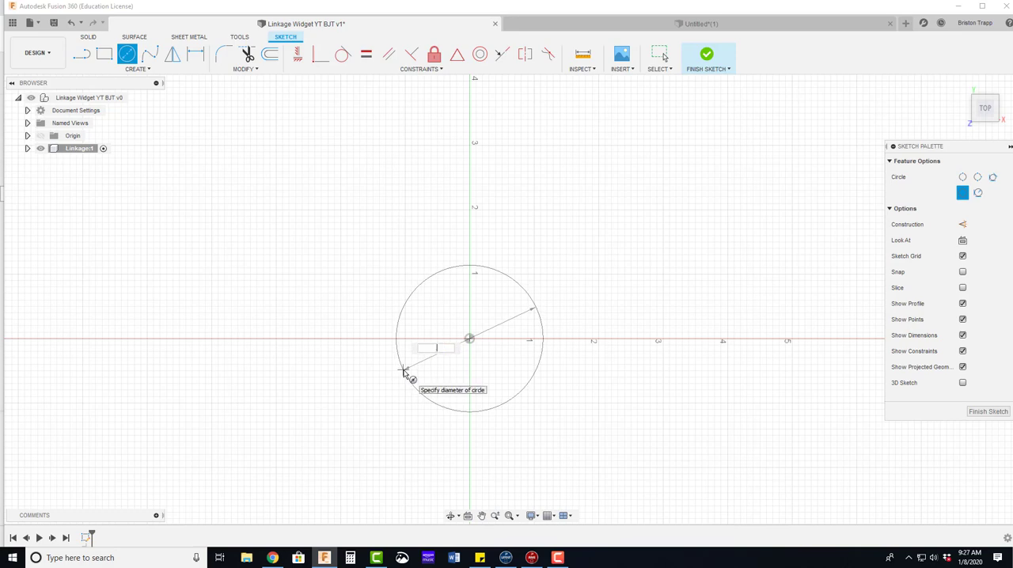
pyautogui.write('.88')
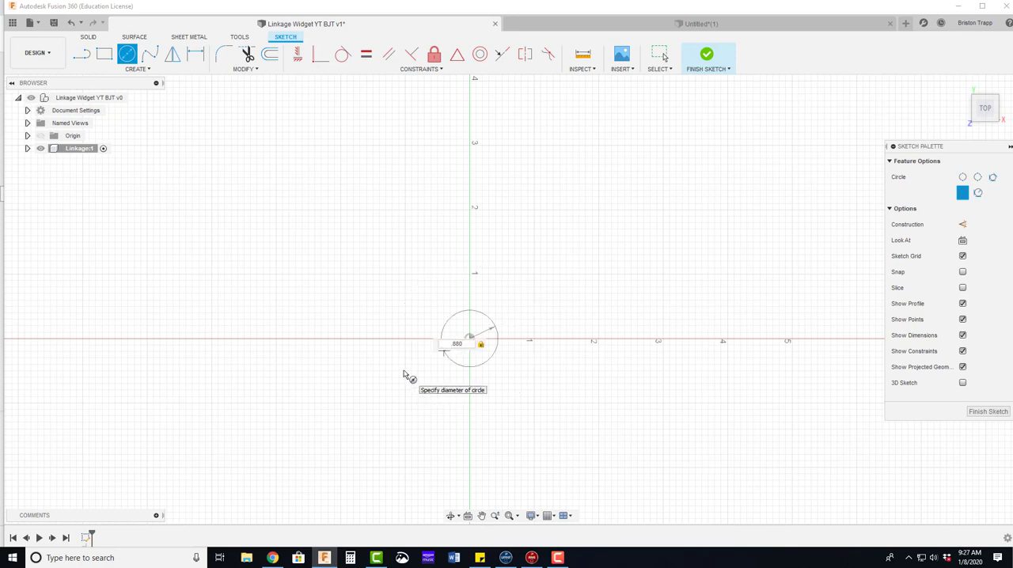
pyautogui.press('Return')
pyautogui.press('Escape')
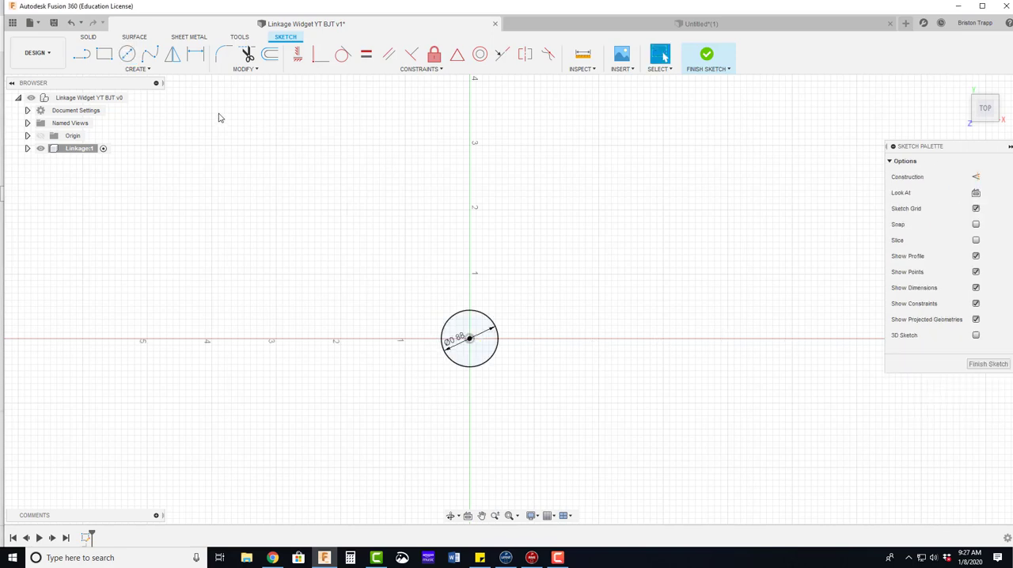
# Step: Draw a second circle on the positive X axis beside the first one and dimension its diameter to 0.250 in
pyautogui.click(126, 53)
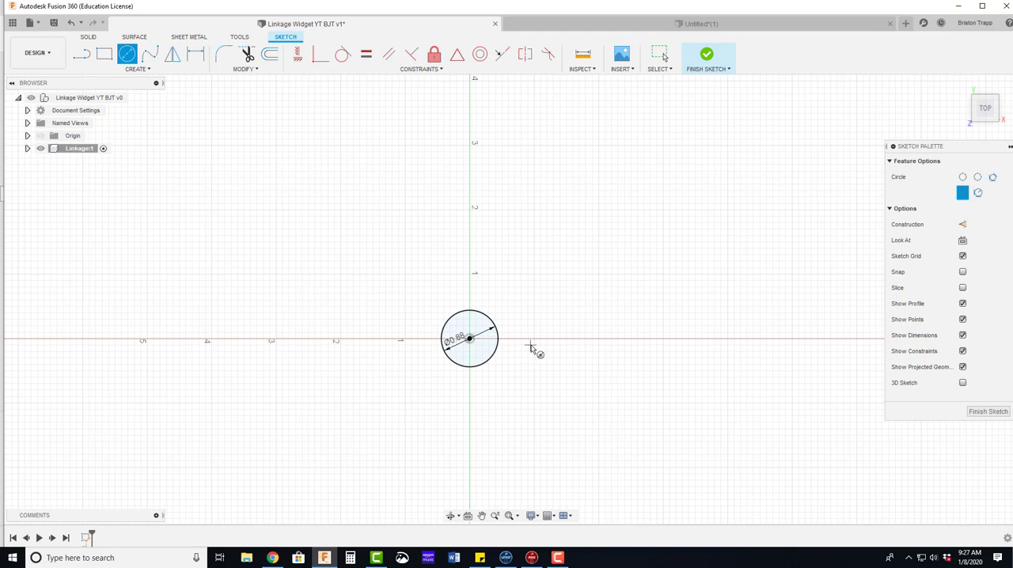
pyautogui.scroll(5, 534, 346)
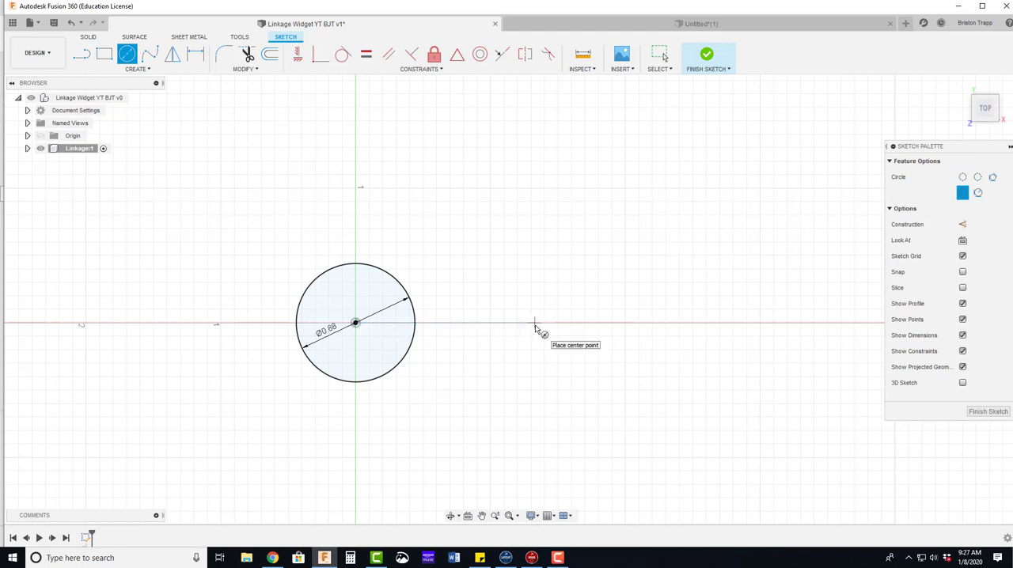
pyautogui.click(535, 323)
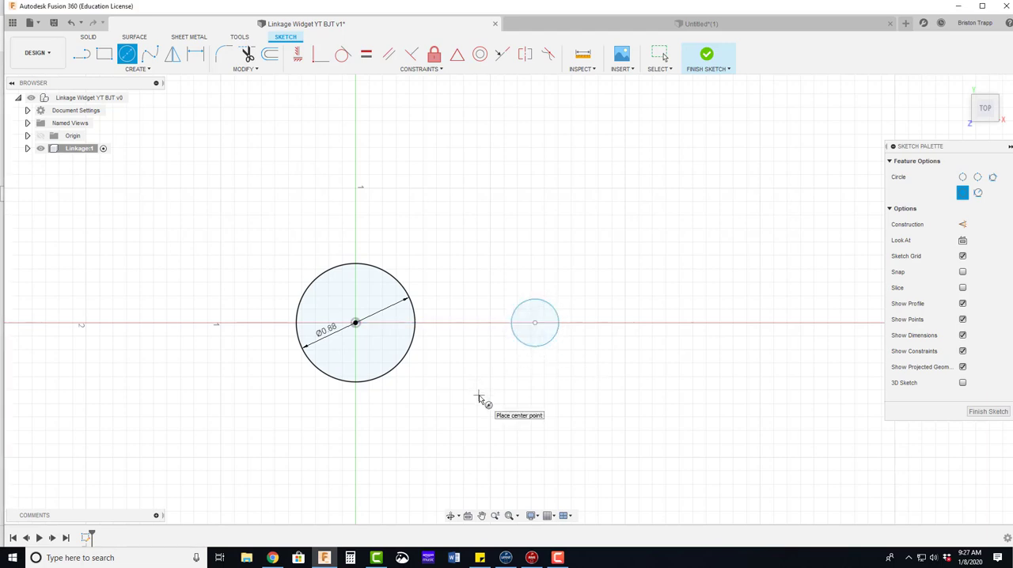
pyautogui.press('d')
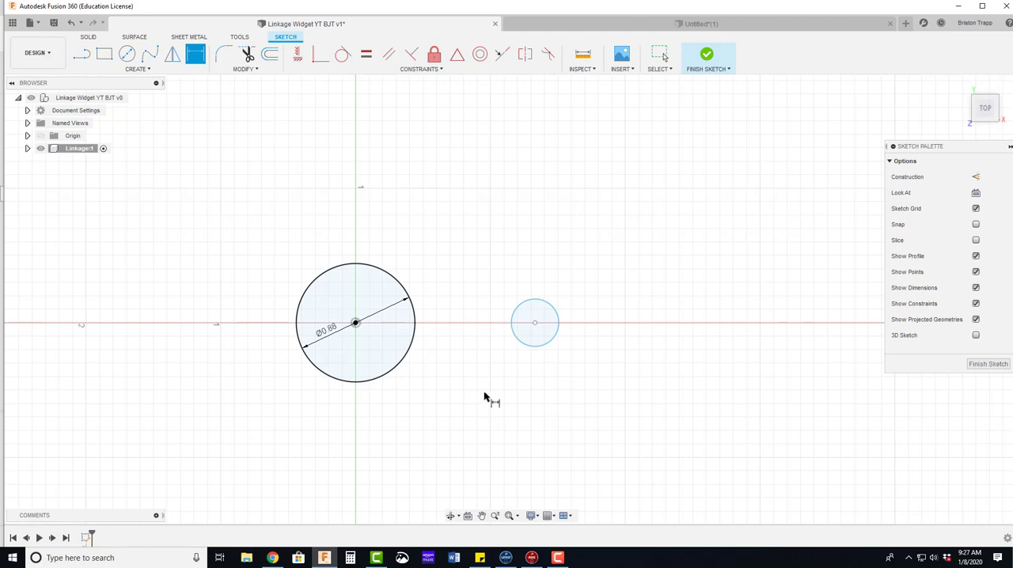
pyautogui.click(523, 347)
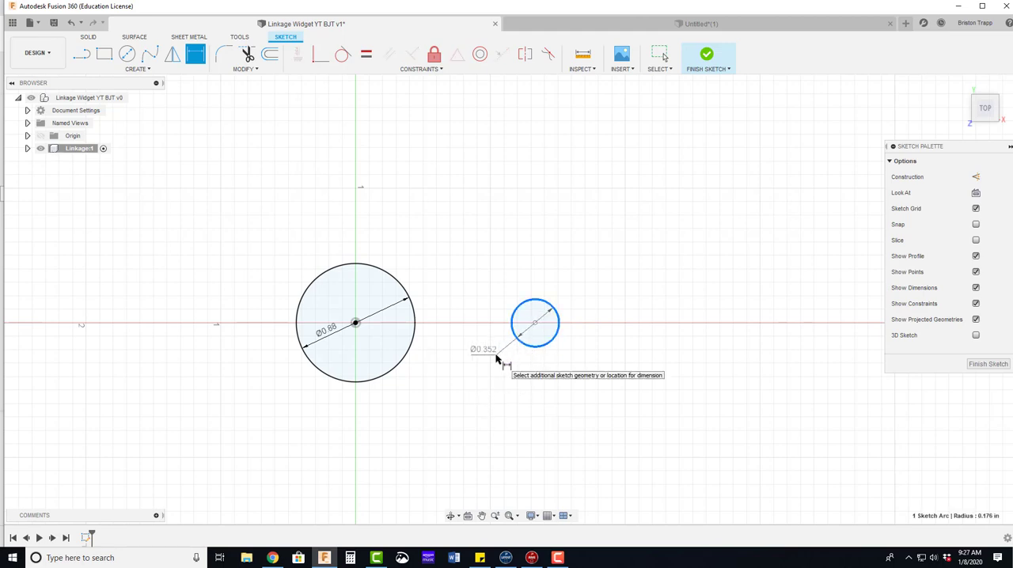
pyautogui.click(502, 357)
pyautogui.press('BackSpace')
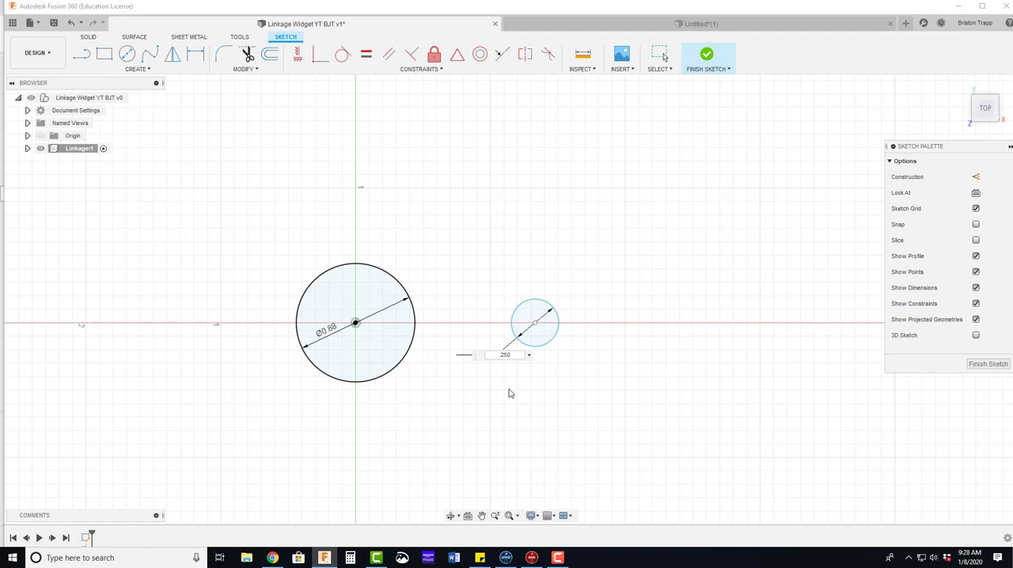
pyautogui.write('.250')
pyautogui.press('Return')
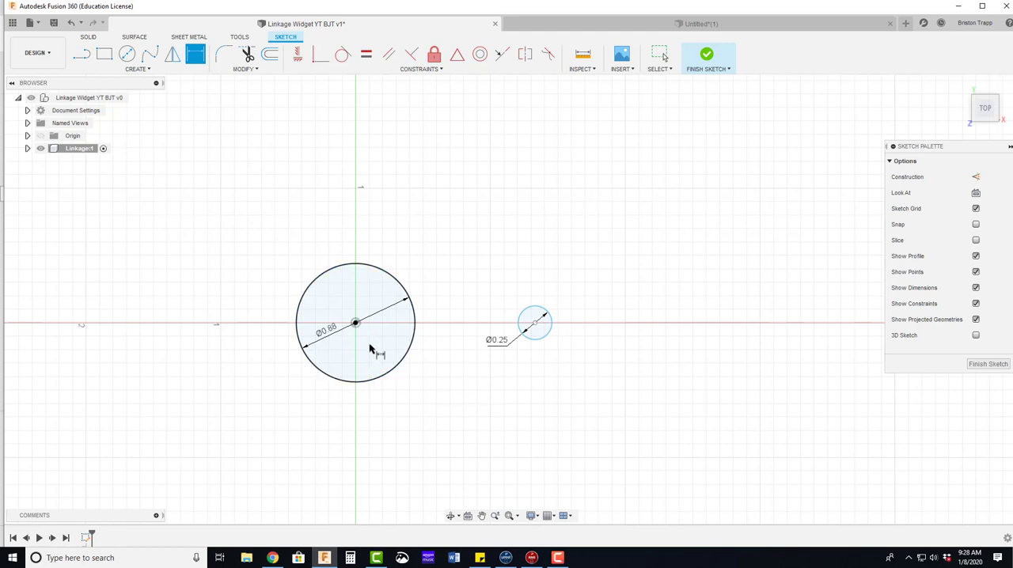
# Step: Dimension the horizontal distance between the two circle centres to 1.25 in
pyautogui.click(356, 324)
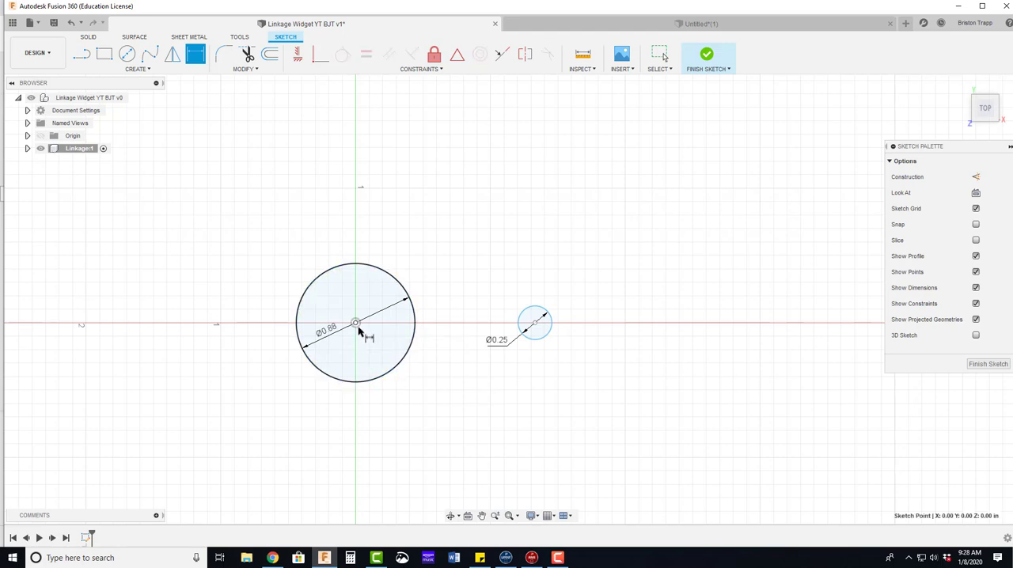
pyautogui.click(535, 323)
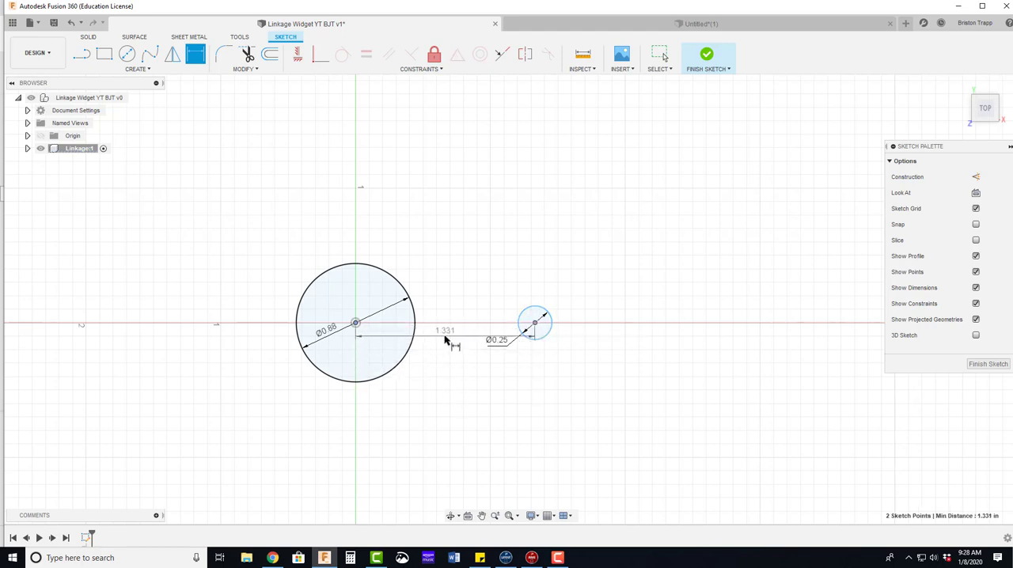
pyautogui.click(446, 334)
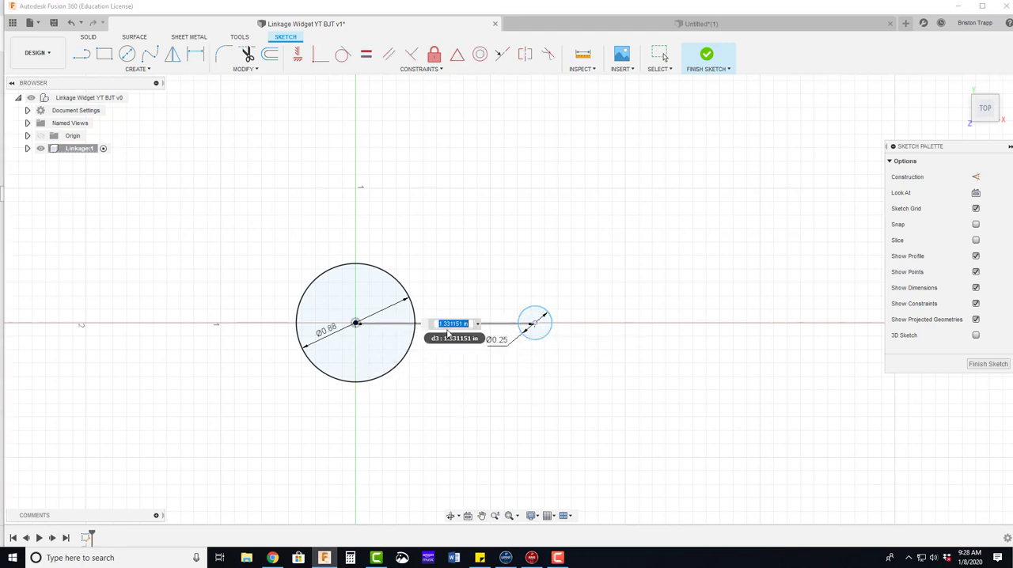
pyautogui.write('1.25')
pyautogui.press('Return')
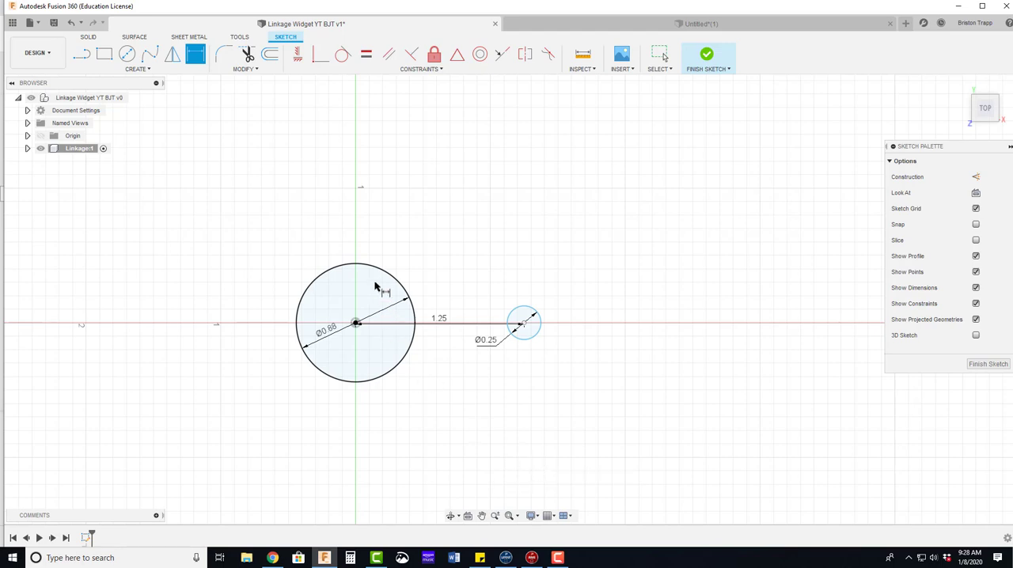
# Step: Offset the 0.88 in circle outward by 0.125 in
pyautogui.click(245, 70)
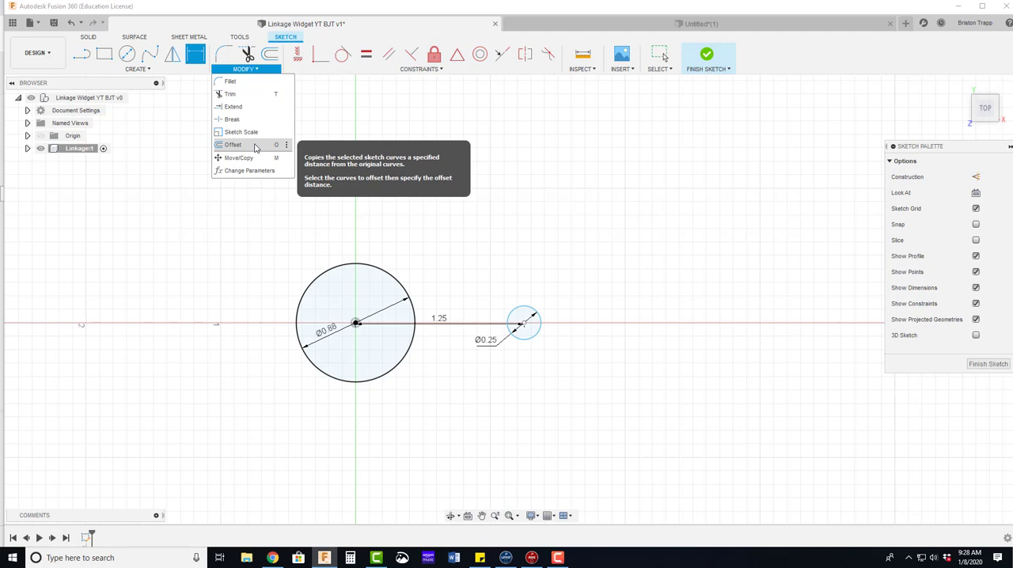
pyautogui.click(234, 144)
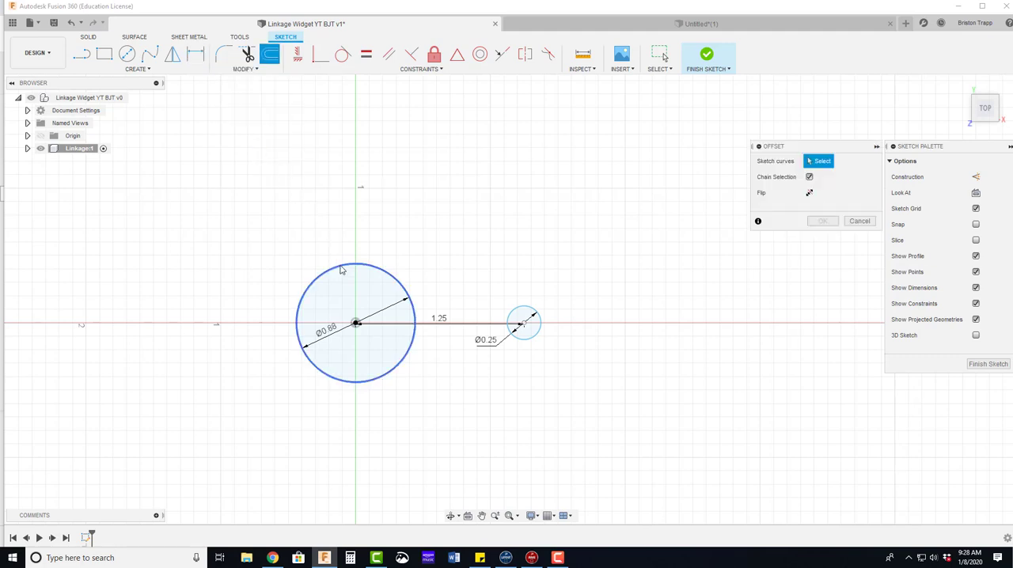
pyautogui.click(341, 270)
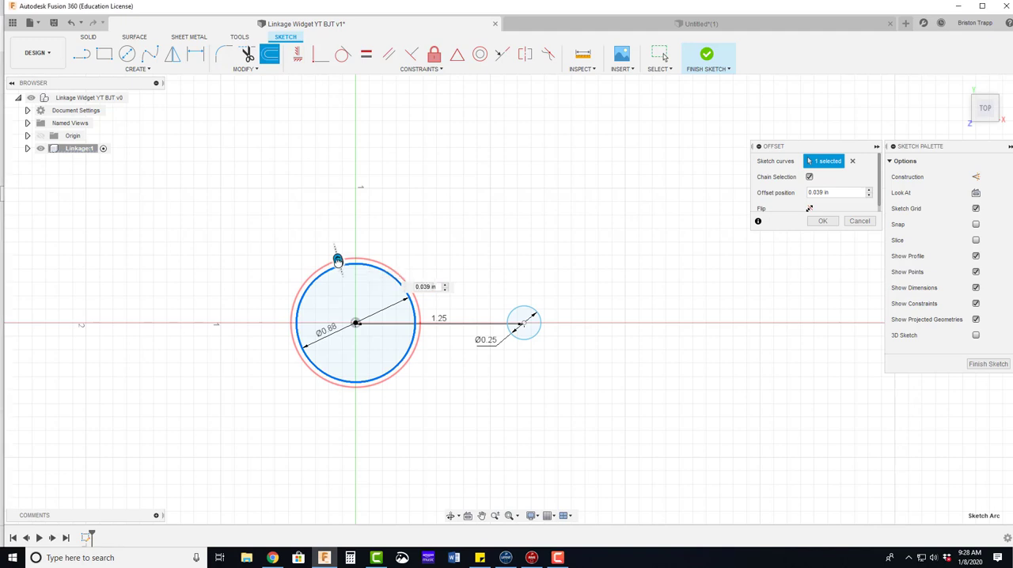
pyautogui.moveTo(333, 260); pyautogui.dragTo(333, 245)
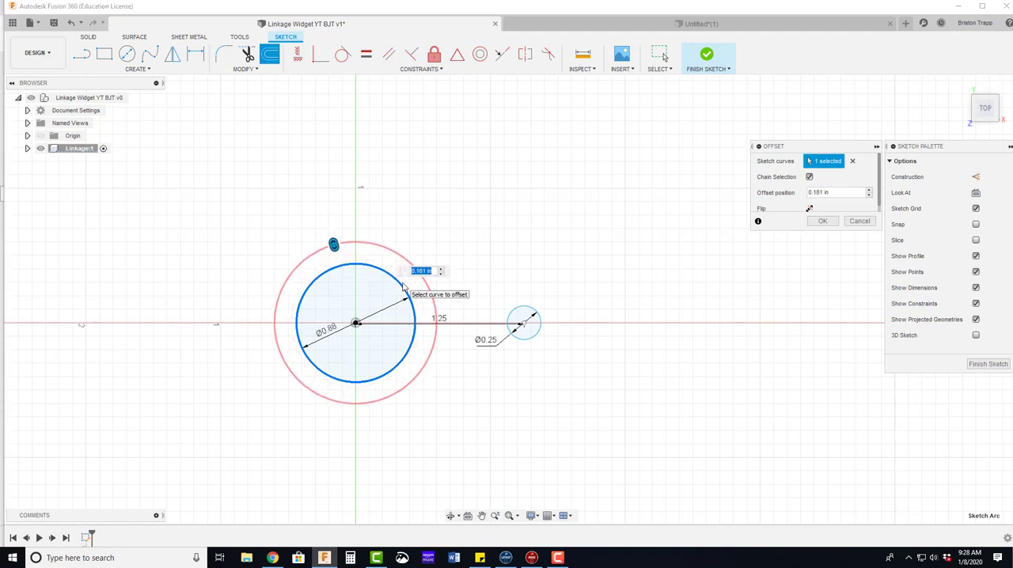
pyautogui.press('BackSpace')
pyautogui.write('125')
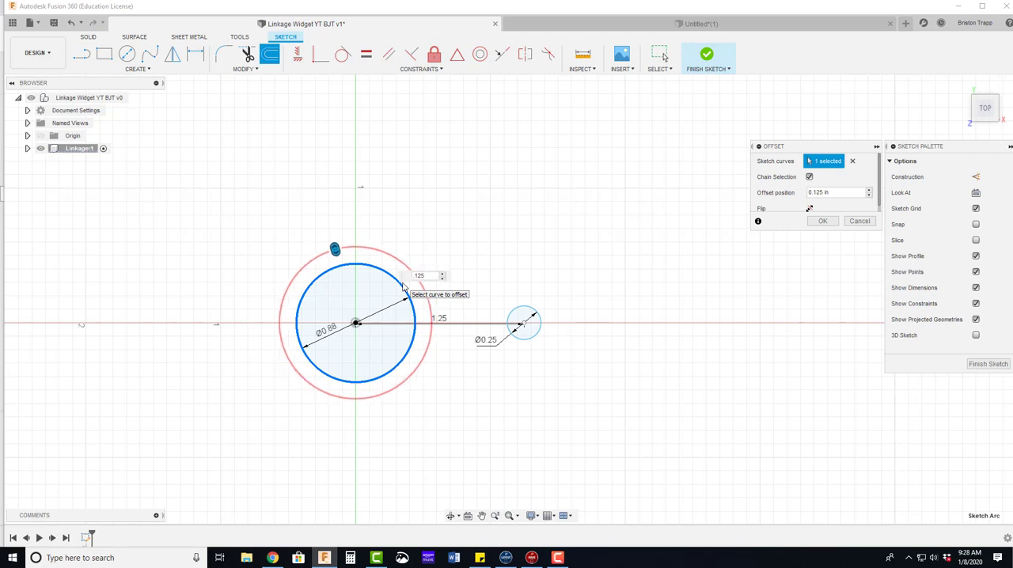
pyautogui.press('Return')
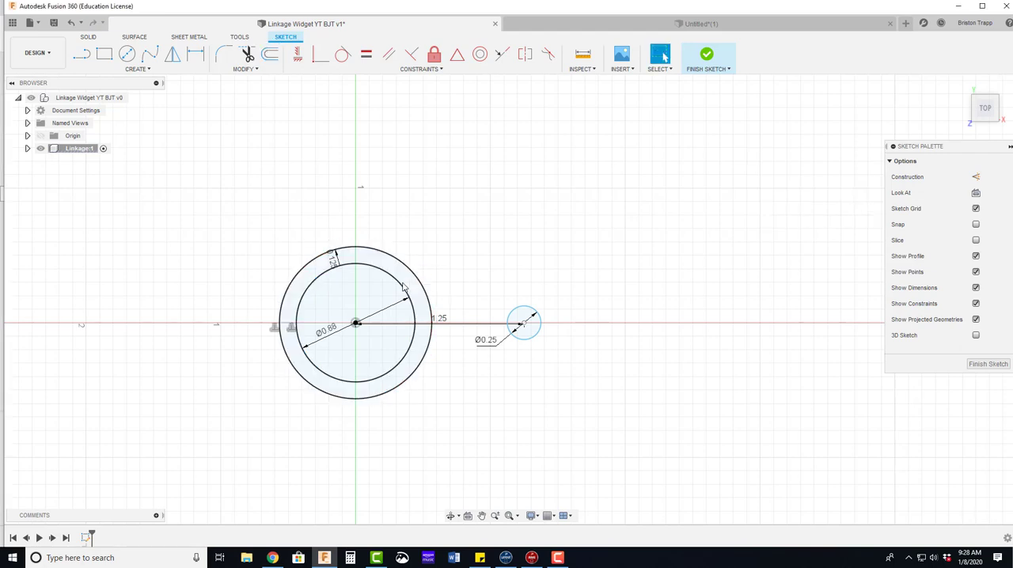
# Step: Offset the 0.25 in circle outward by 0.150 in
pyautogui.press('o')
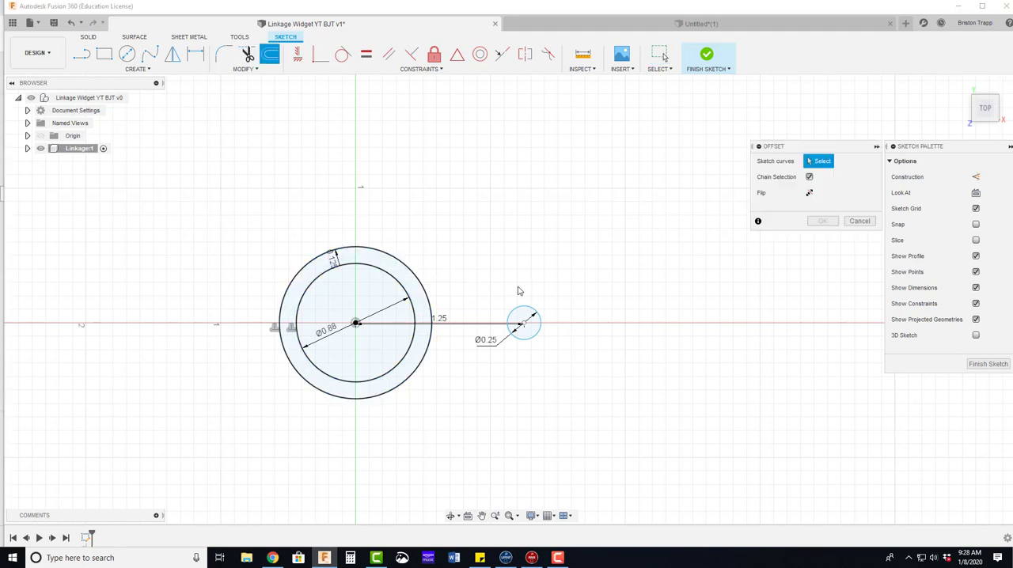
pyautogui.click(518, 308)
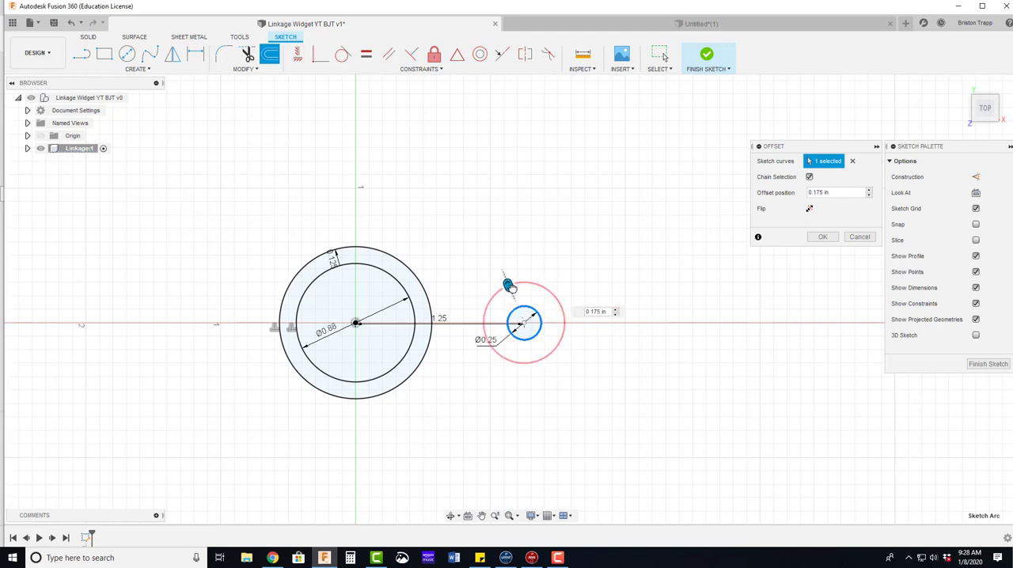
pyautogui.press('BackSpace')
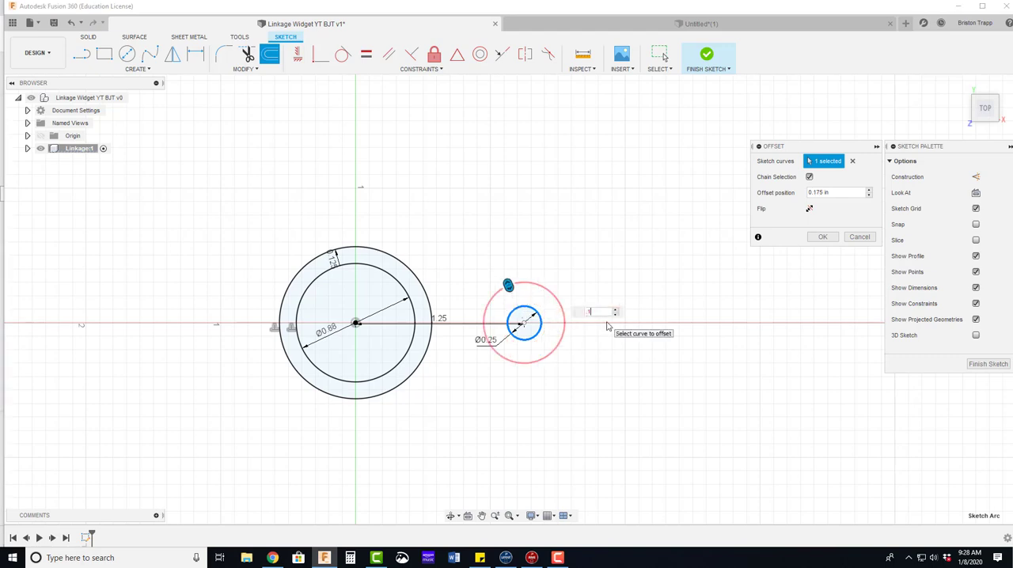
pyautogui.write('.150')
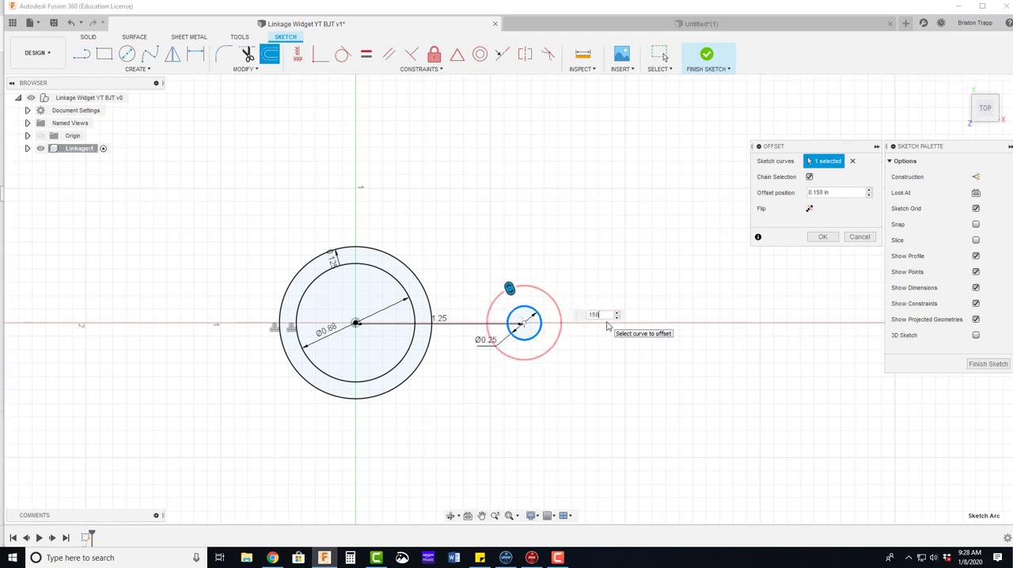
pyautogui.press('Return')
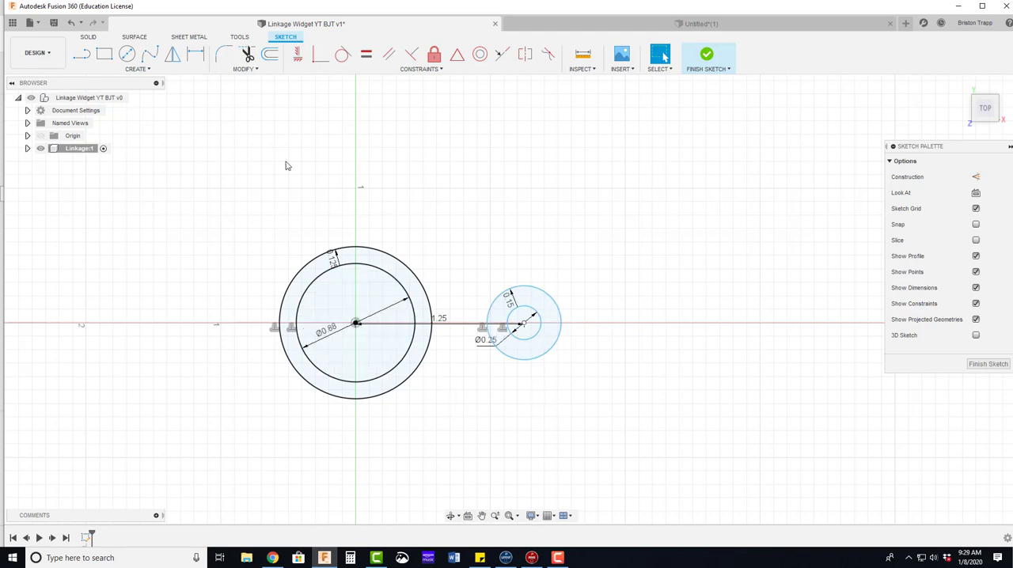
# Step: Draw two straight lines joining the outer circles of both ends, one above and one below the X axis
pyautogui.click(81, 54)
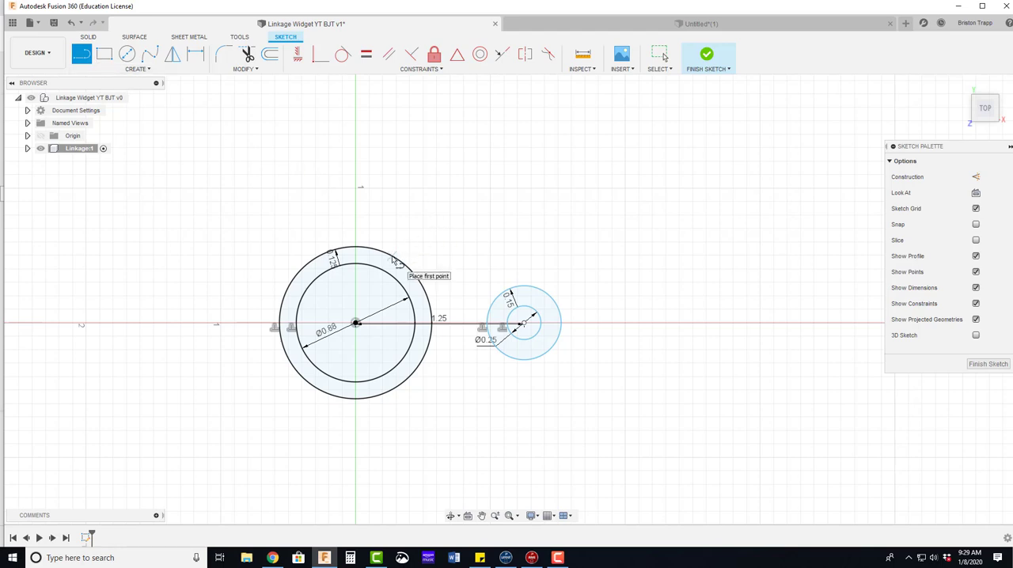
pyautogui.click(391, 257)
pyautogui.doubleClick(510, 286)
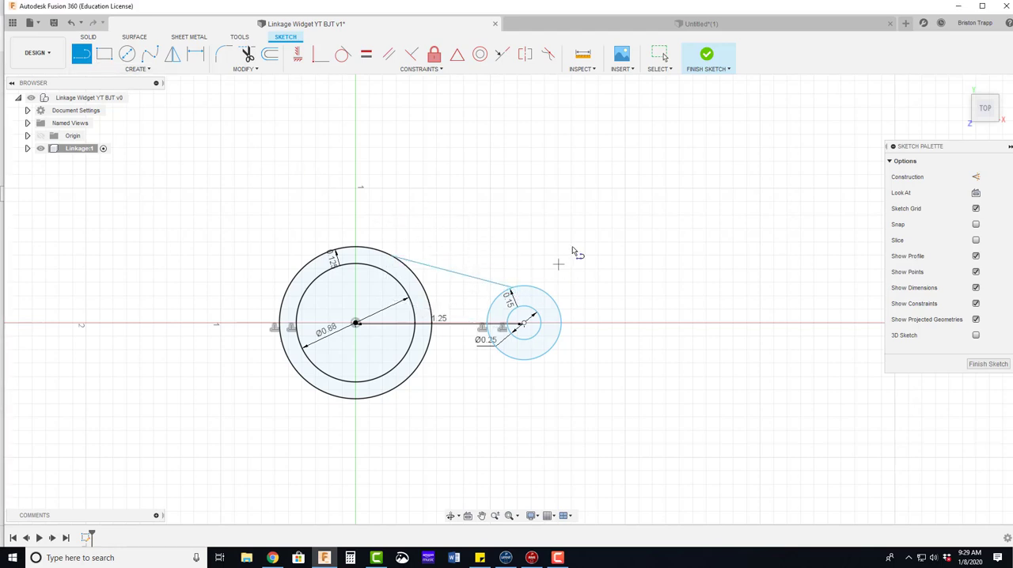
pyautogui.click(392, 388)
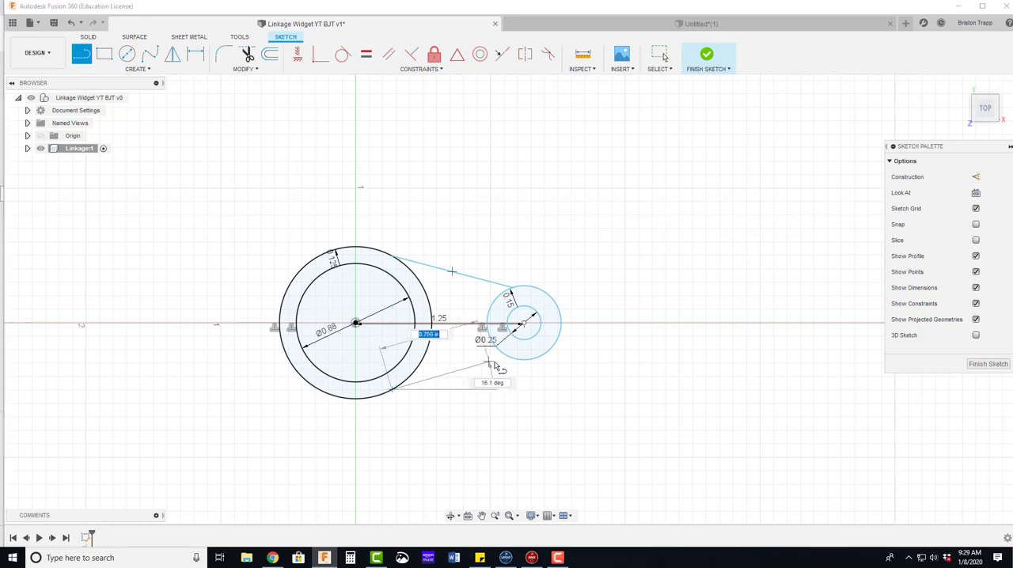
pyautogui.doubleClick(507, 359)
# Step: Constrain the upper connecting line tangent to the large outer circle and to the small outer circle
pyautogui.scroll(4, 505, 357)
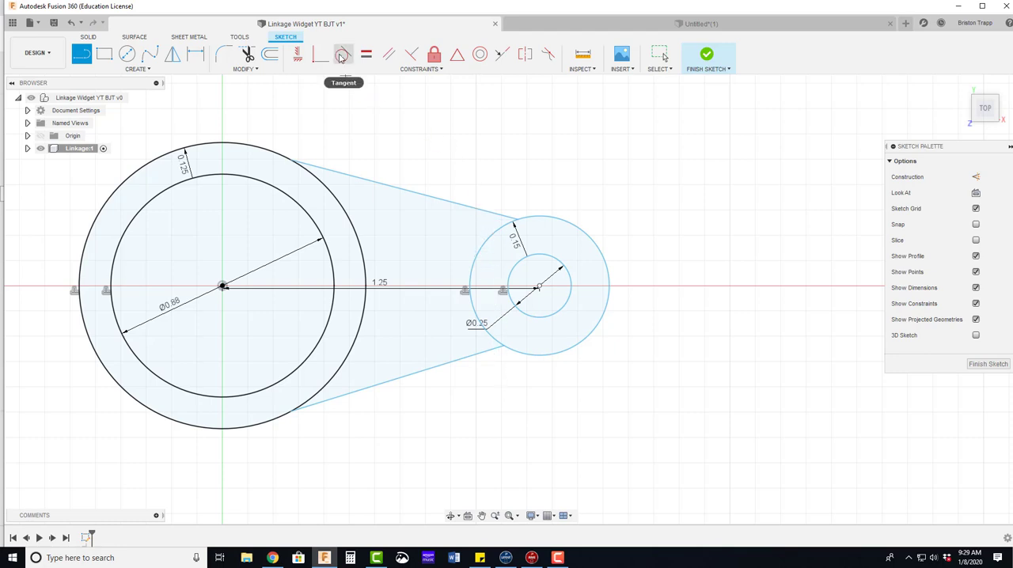
pyautogui.click(342, 57)
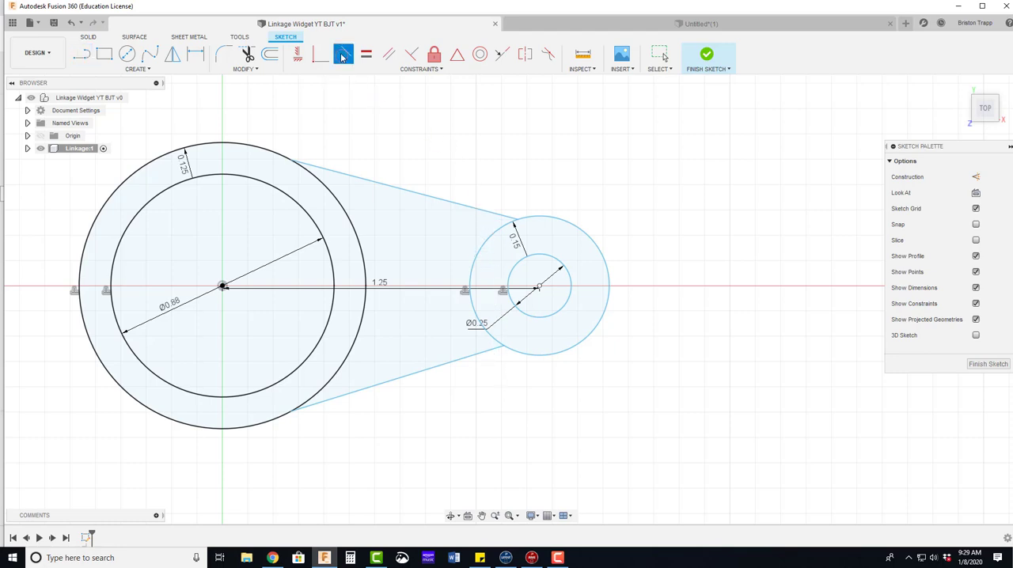
pyautogui.click(278, 155)
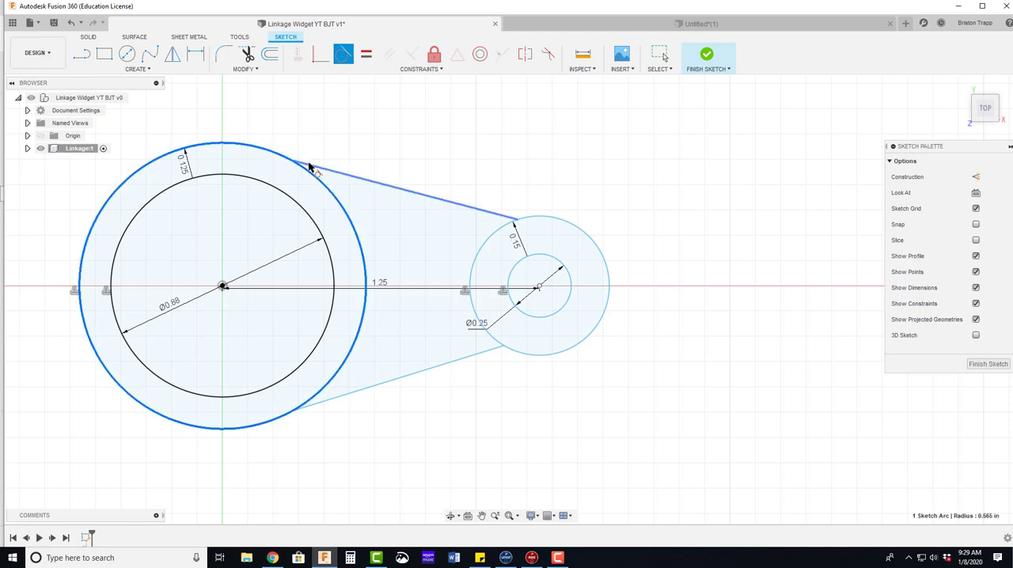
pyautogui.click(309, 165)
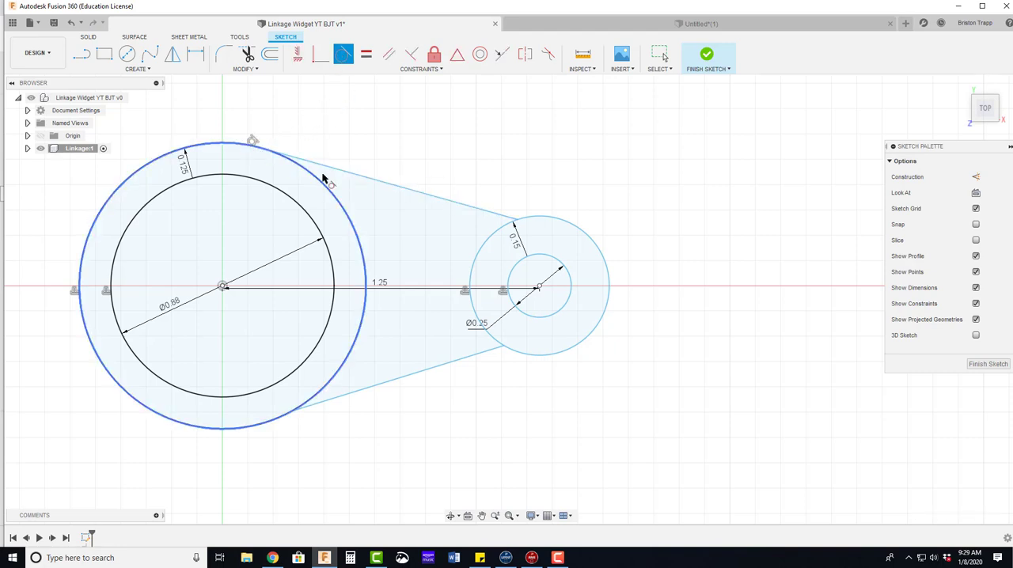
pyautogui.click(509, 217)
pyautogui.click(538, 222)
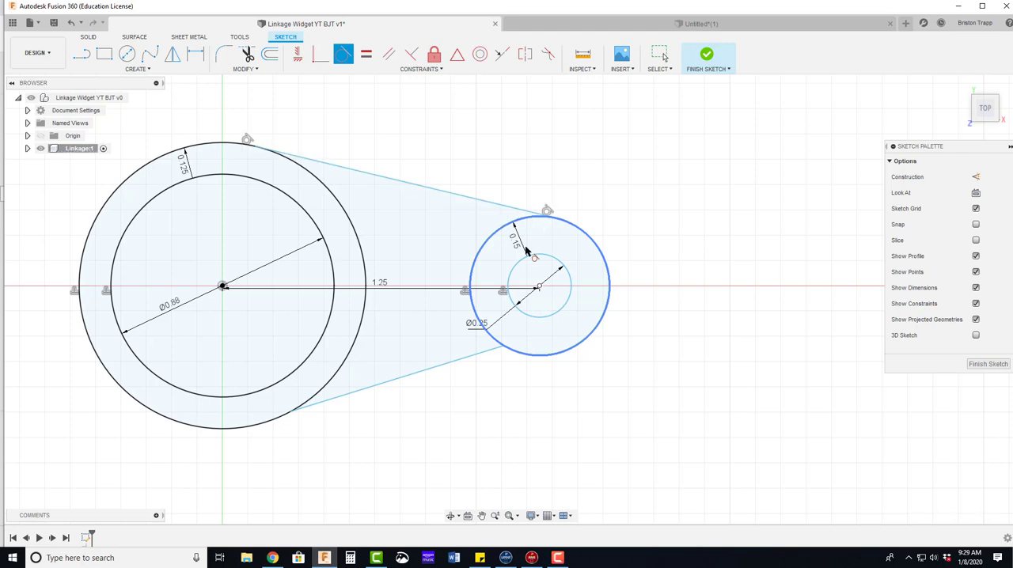
# Step: Constrain the lower connecting line tangent to both the large and the small outer circles
pyautogui.click(359, 394)
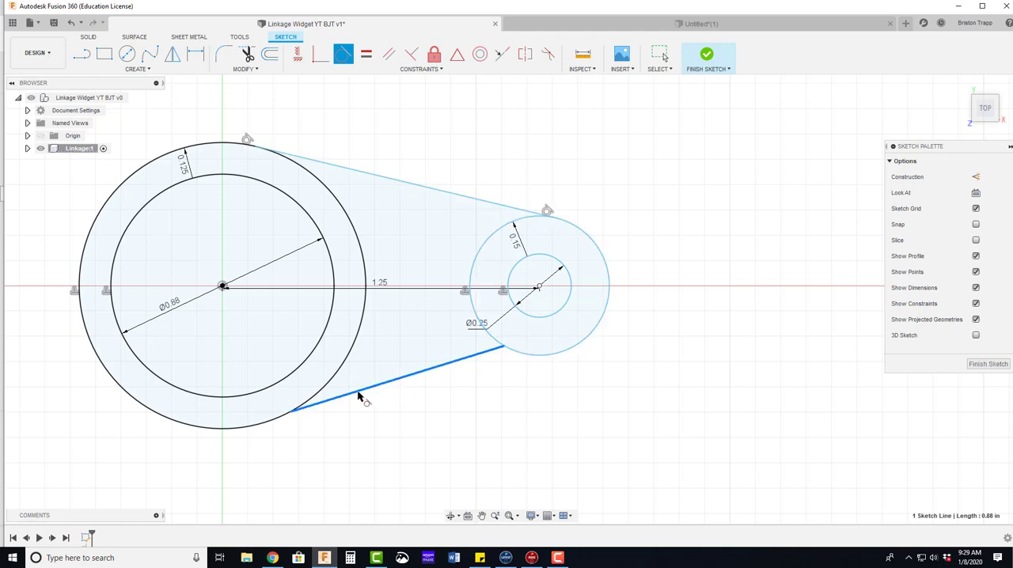
pyautogui.click(277, 418)
pyautogui.click(479, 355)
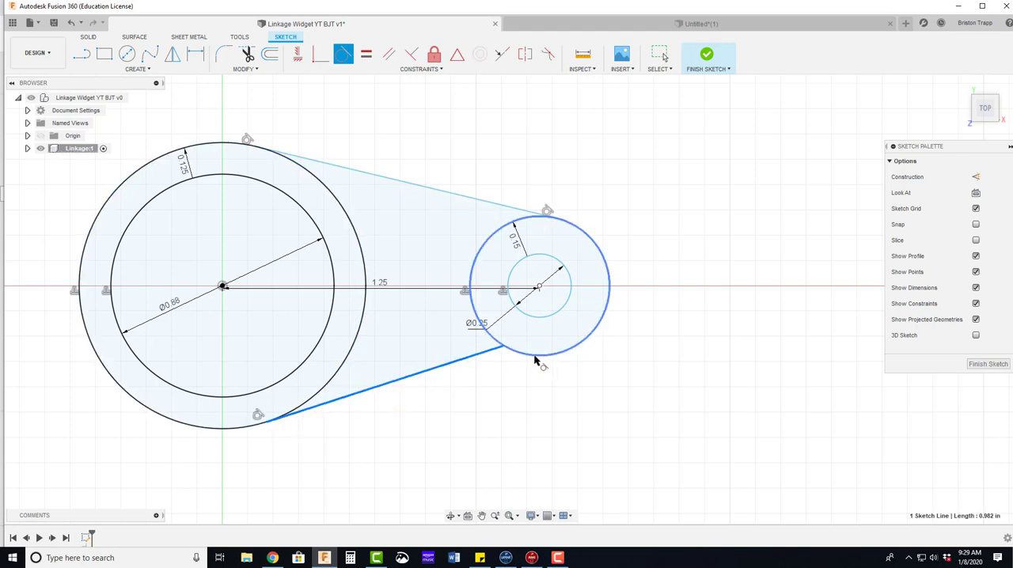
pyautogui.click(534, 357)
# Step: Trim the inward-facing arcs of both outer circles between the tangent lines to leave one closed link outline
pyautogui.scroll(-2, 519, 393)
pyautogui.scroll(-1, 519, 393)
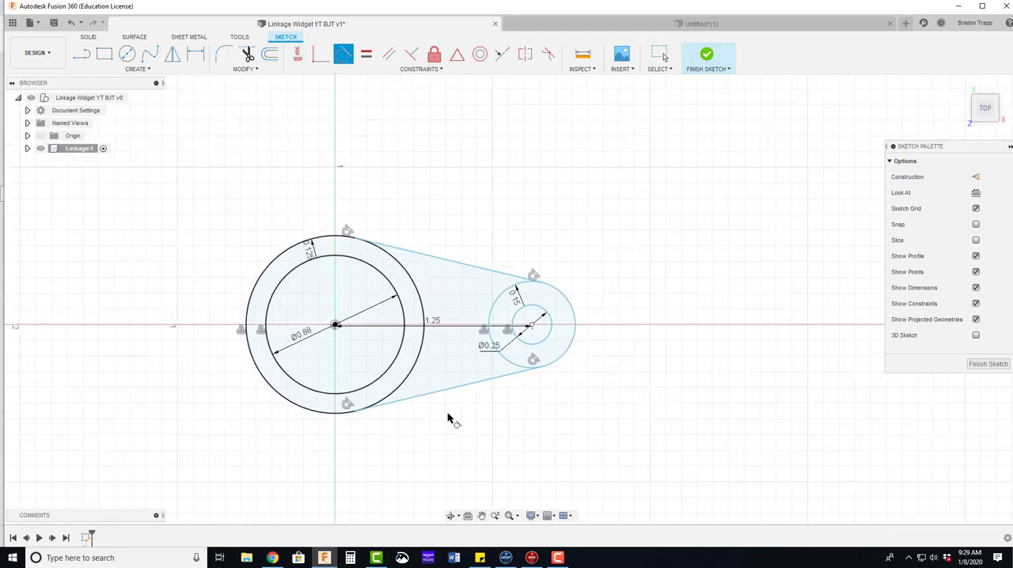
pyautogui.scroll(1, 448, 418)
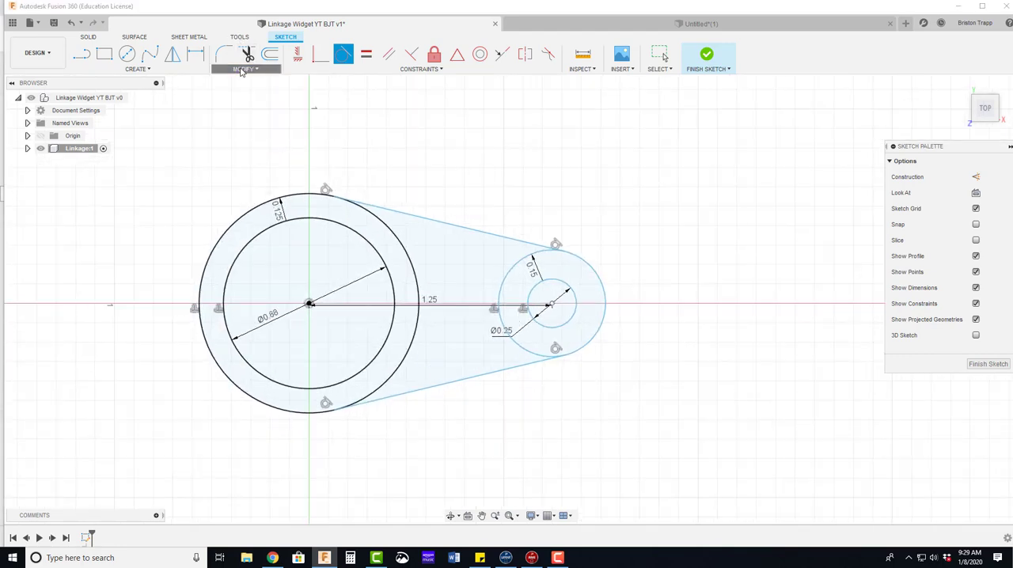
pyautogui.click(246, 69)
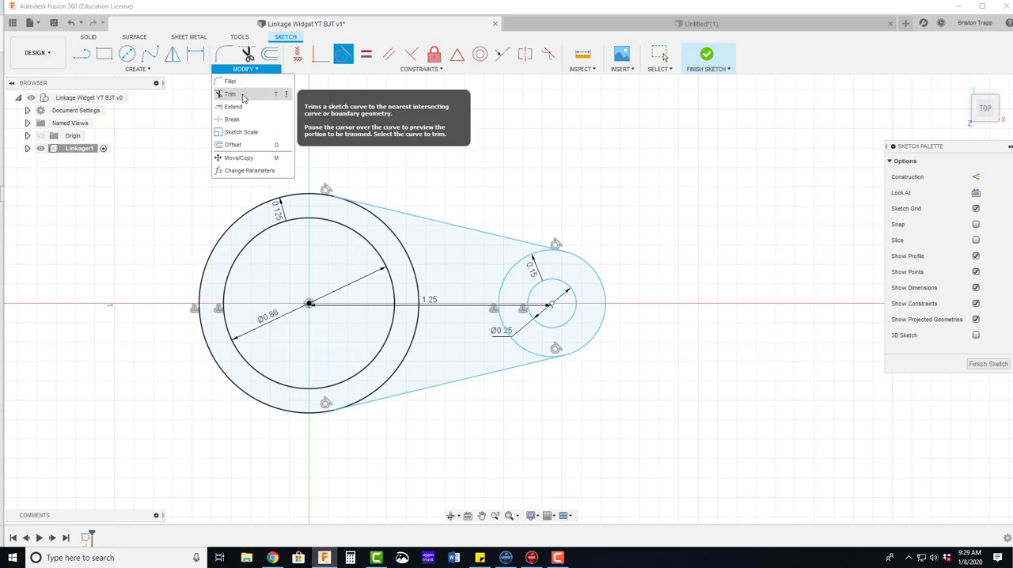
pyautogui.click(243, 95)
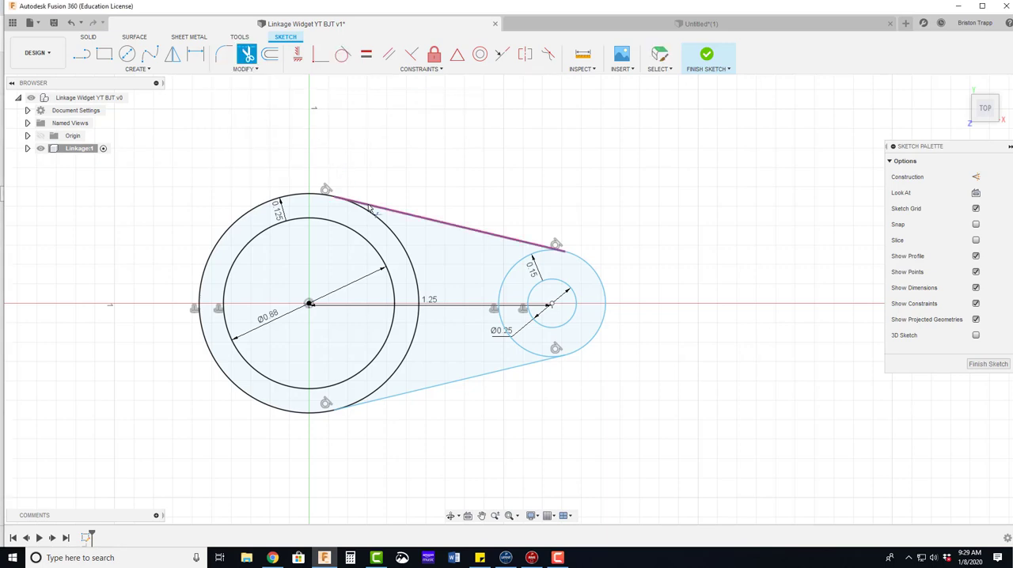
pyautogui.click(398, 237)
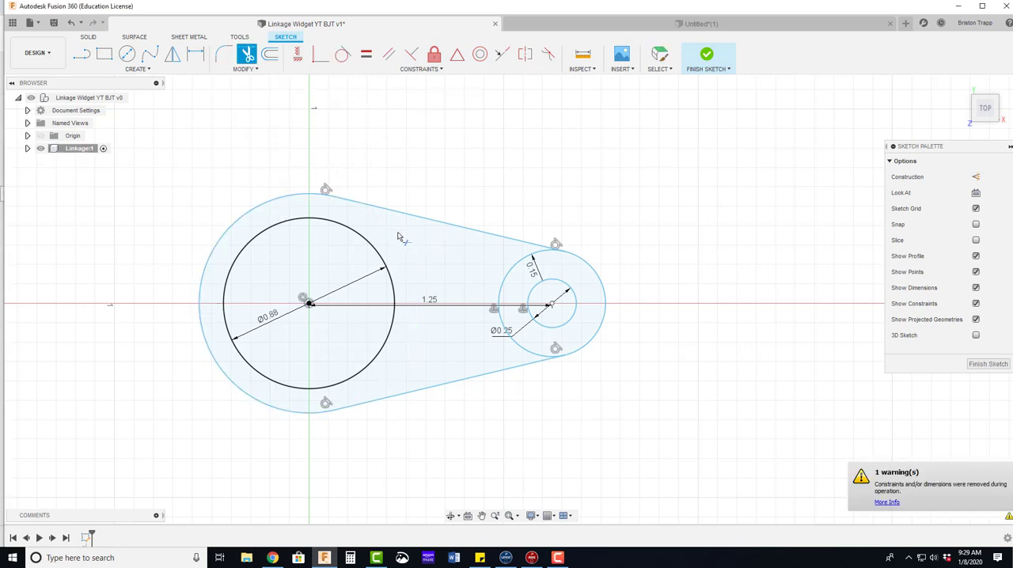
pyautogui.click(507, 277)
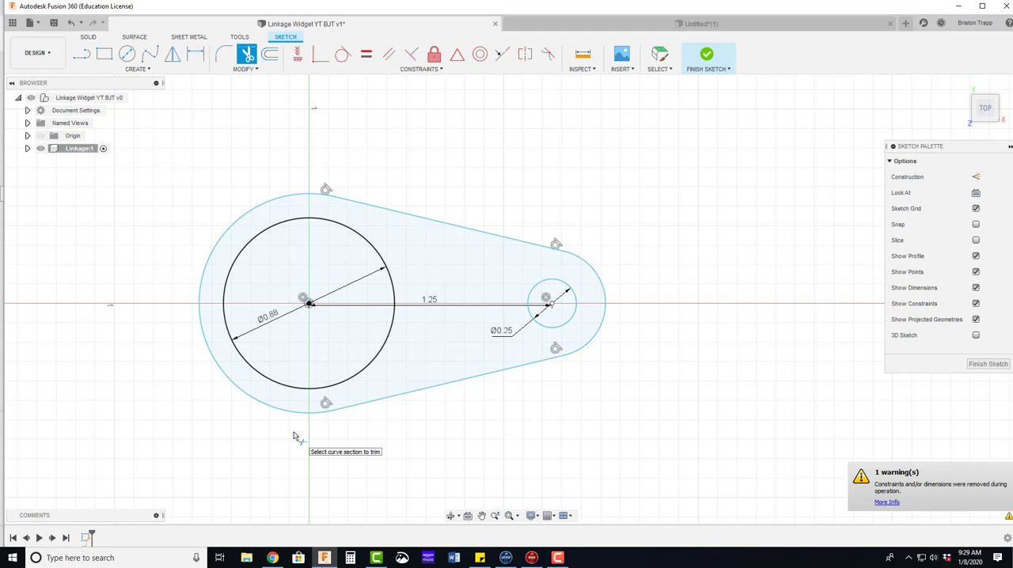
# Step: Expand the Linkage component down to Sketch1 in the browser and finish the sketch
pyautogui.click(27, 148)
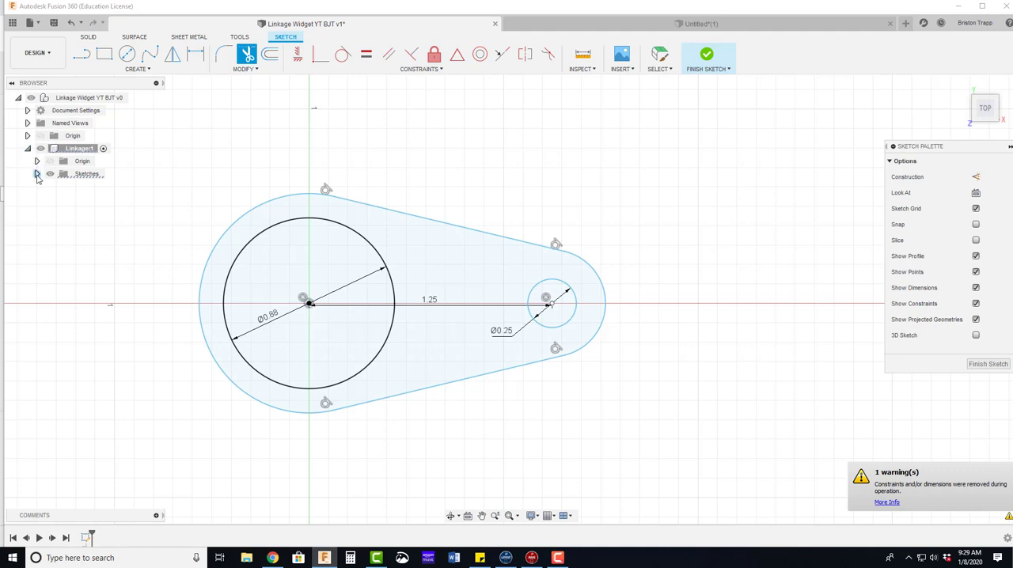
pyautogui.click(37, 175)
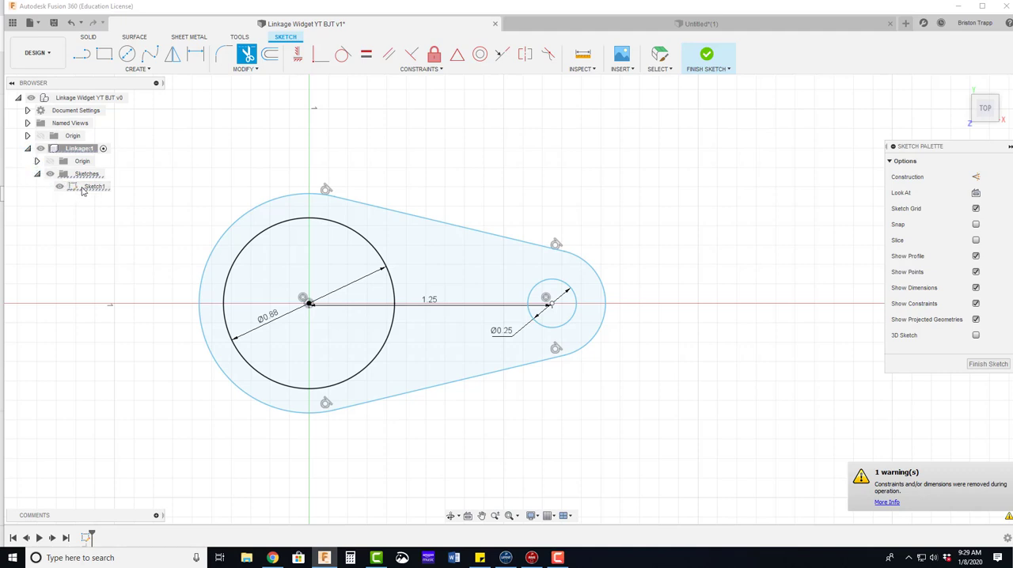
pyautogui.click(987, 365)
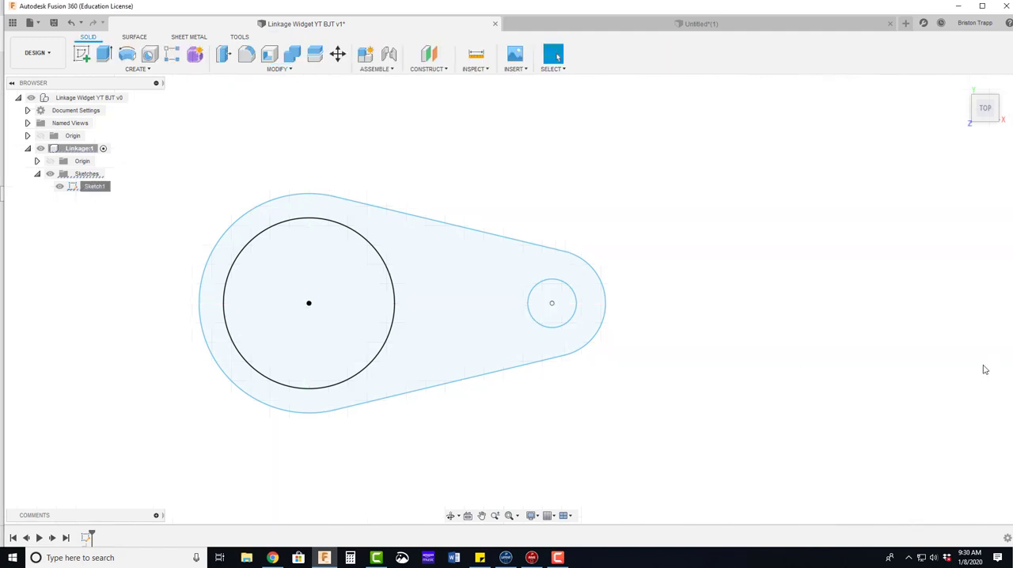
# Step: Extrude the link profile of Sketch1 upward by 0.125 in as a new body, leaving both inner circles as holes
pyautogui.click(93, 188)
pyautogui.rightClick(93, 189)
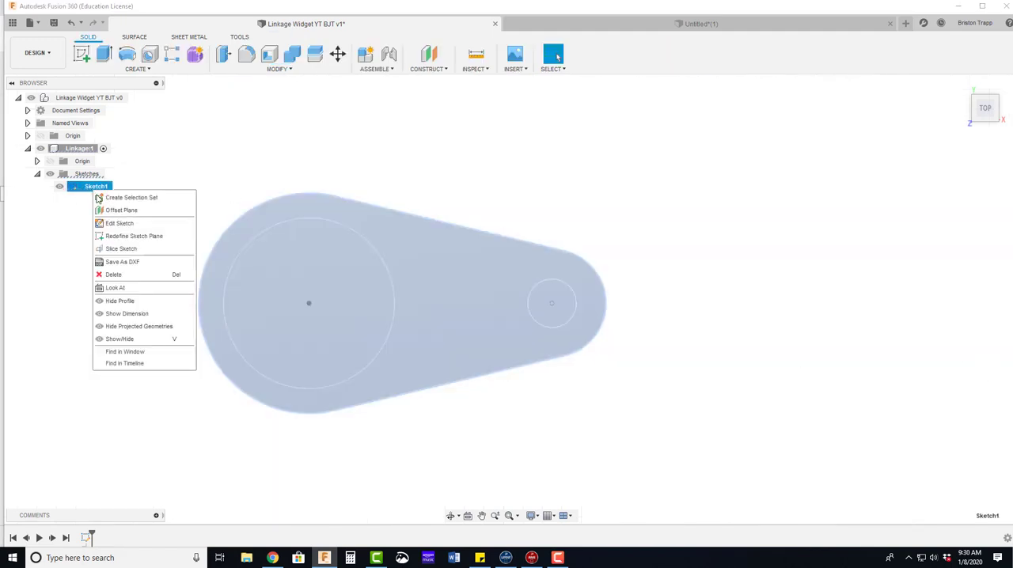
pyautogui.click(222, 181)
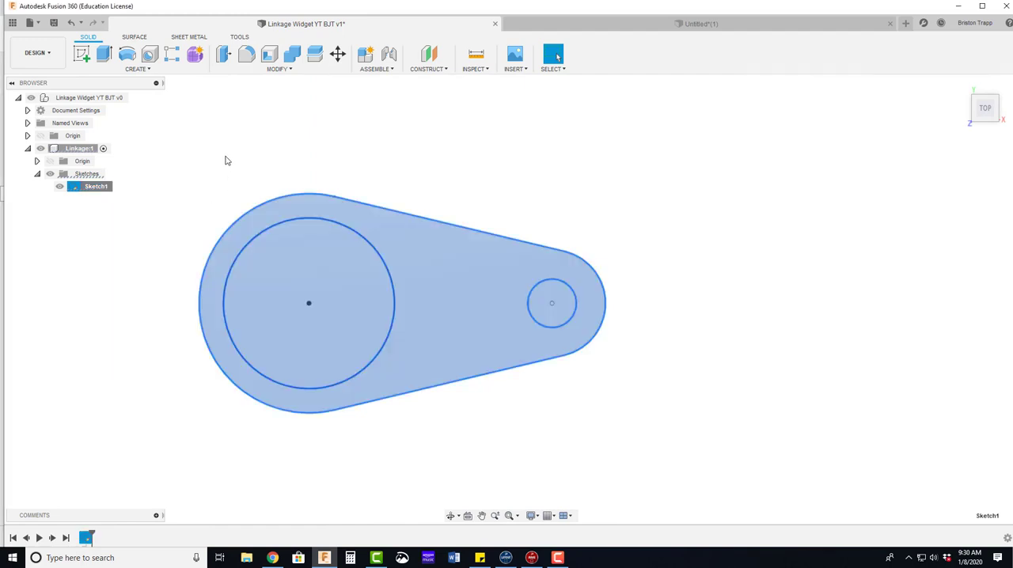
pyautogui.press('e')
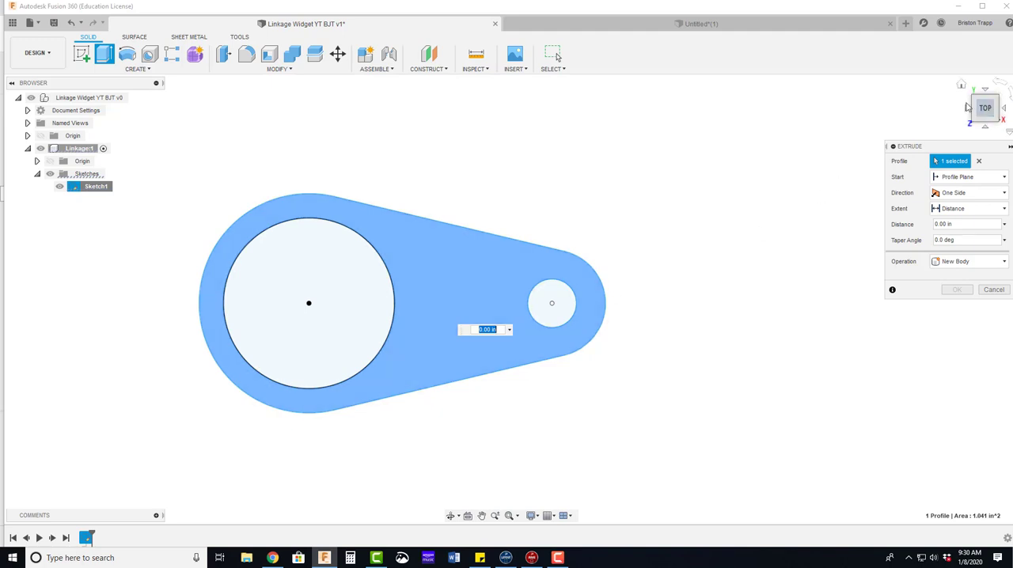
pyautogui.click(961, 85)
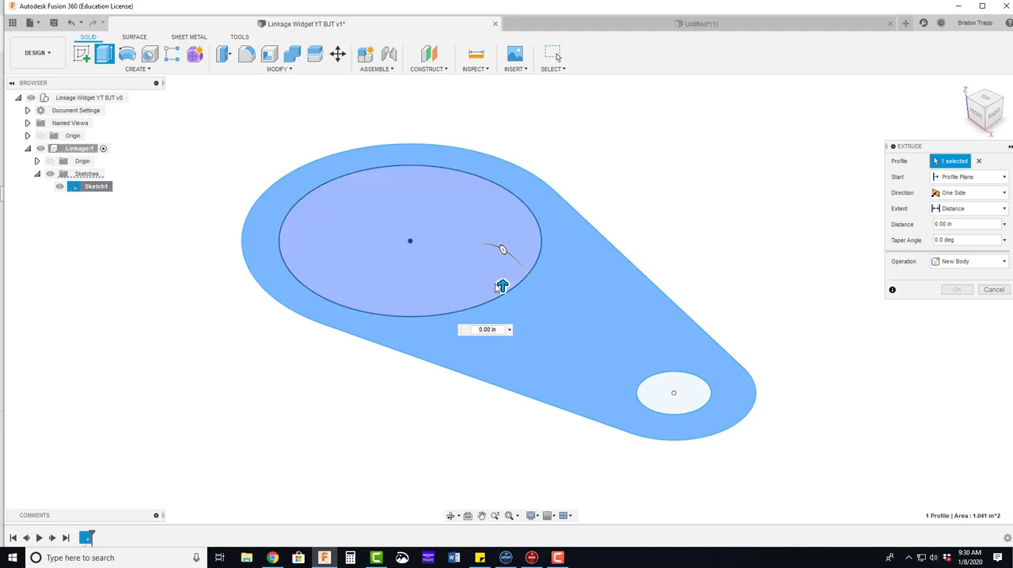
pyautogui.moveTo(501, 286); pyautogui.dragTo(502, 267)
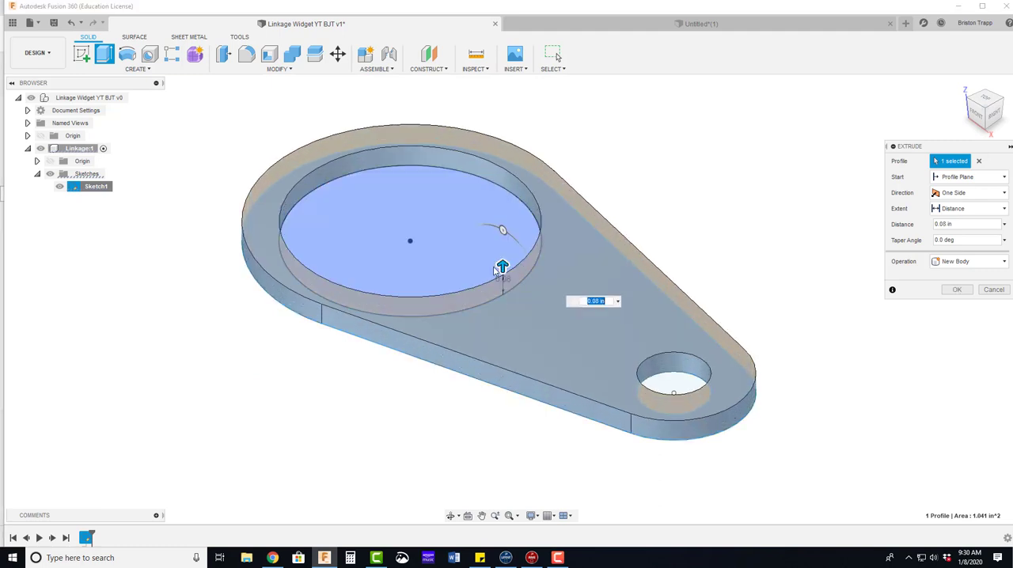
pyautogui.press('BackSpace')
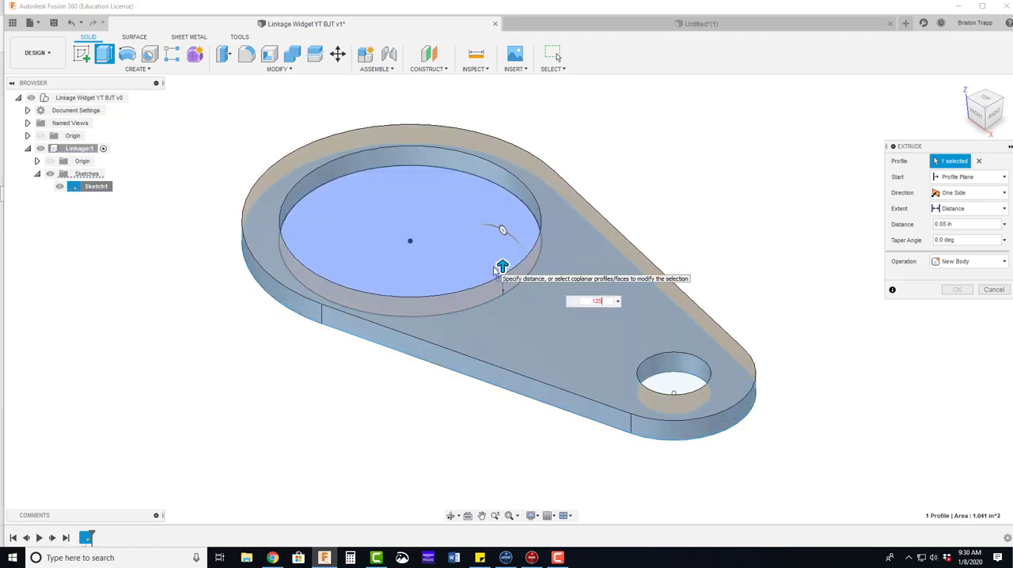
pyautogui.write('.125')
pyautogui.press('Return')
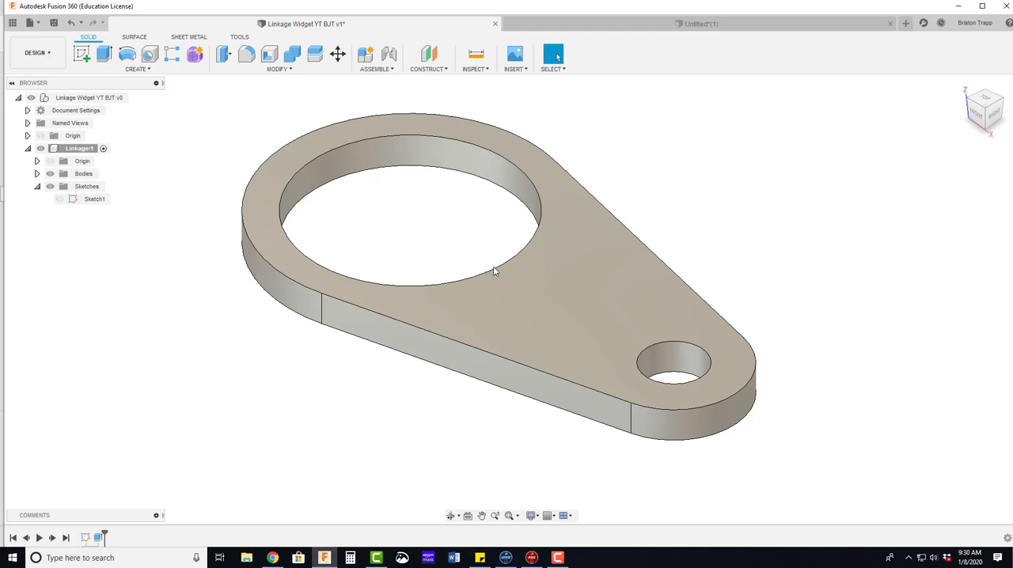